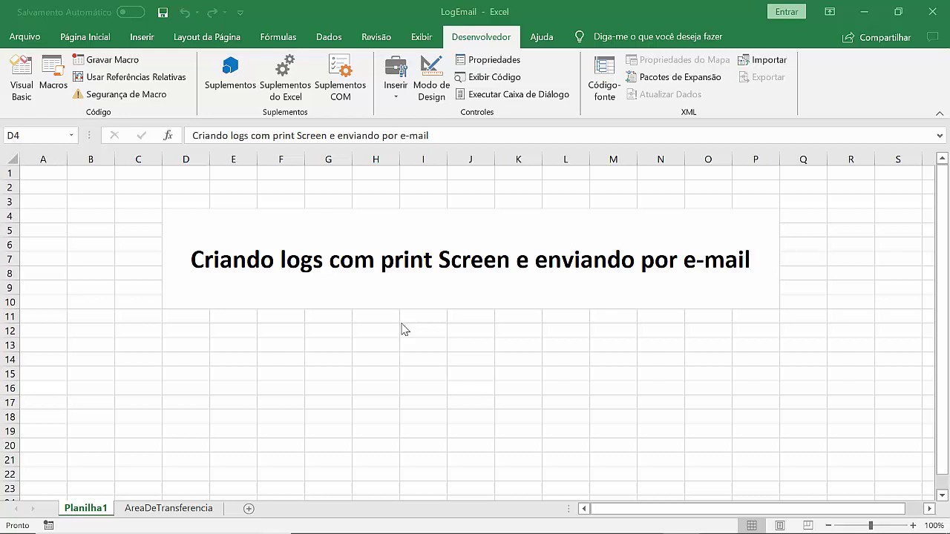
Leave the workbook for Chrome and open the Google Account Segurança page, scrolled to the top.
click(488, 359)
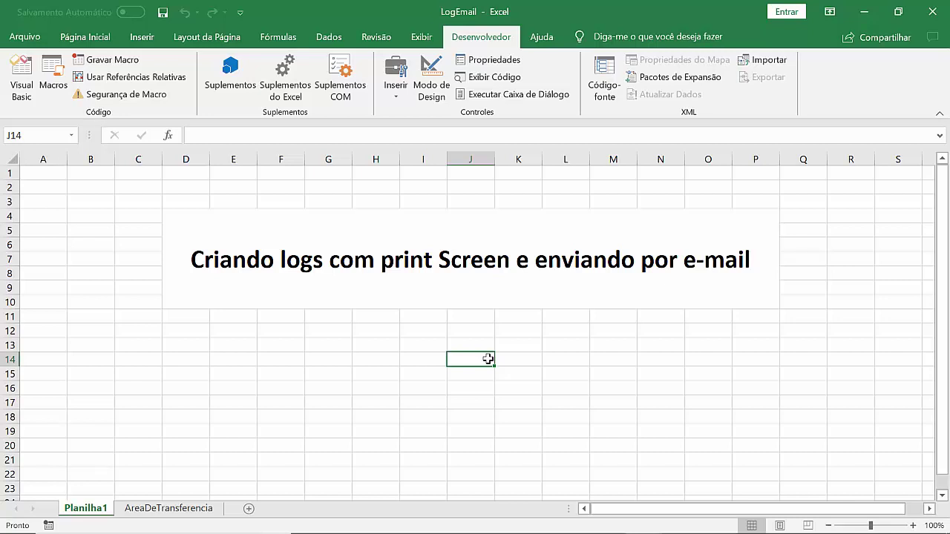
click(401, 377)
mouse_move(490, 527)
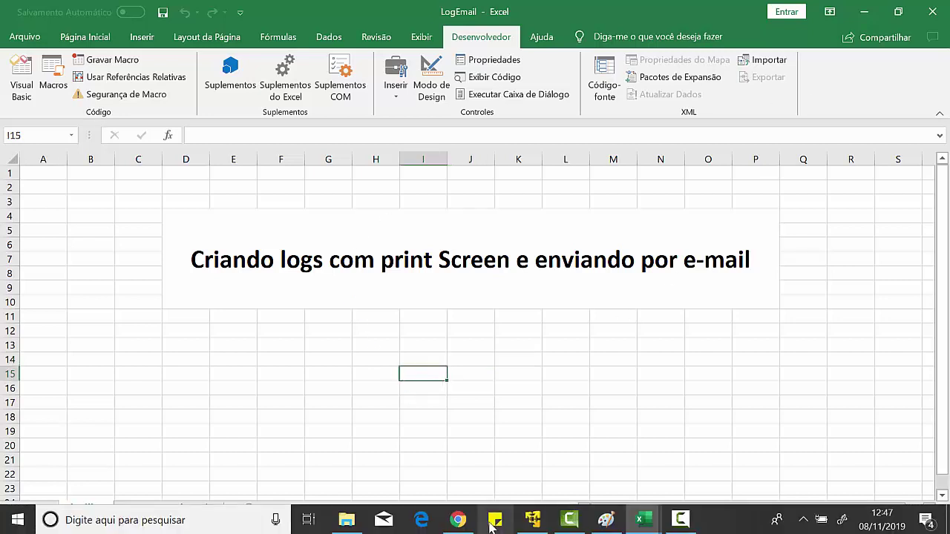
click(461, 521)
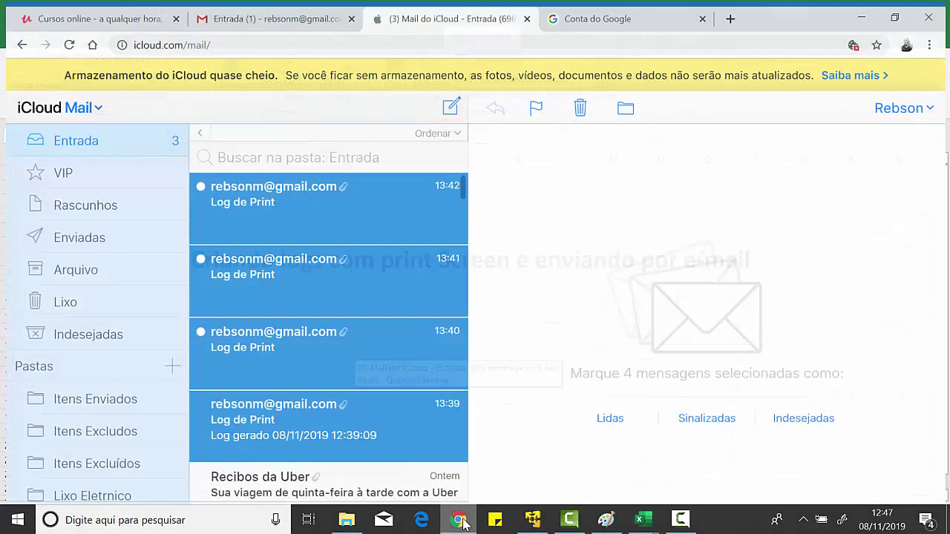
click(307, 17)
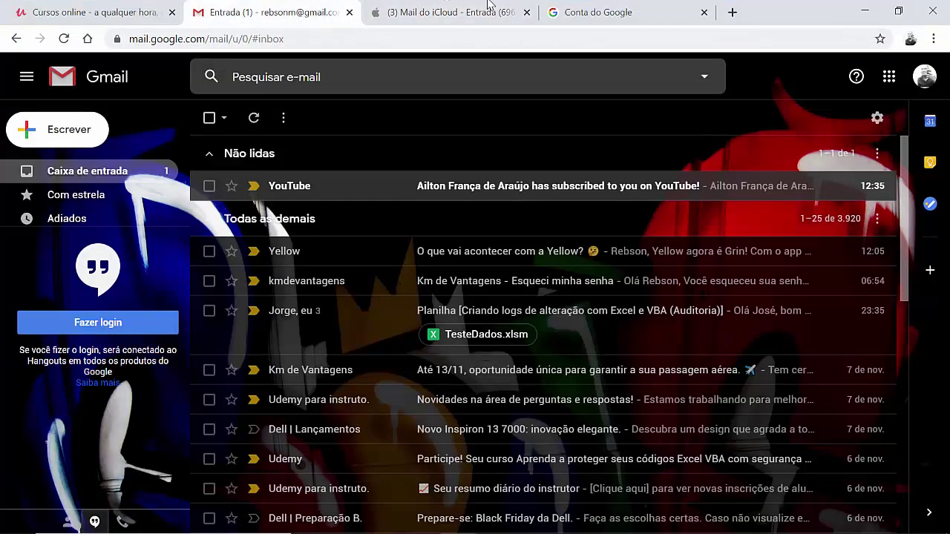
click(580, 15)
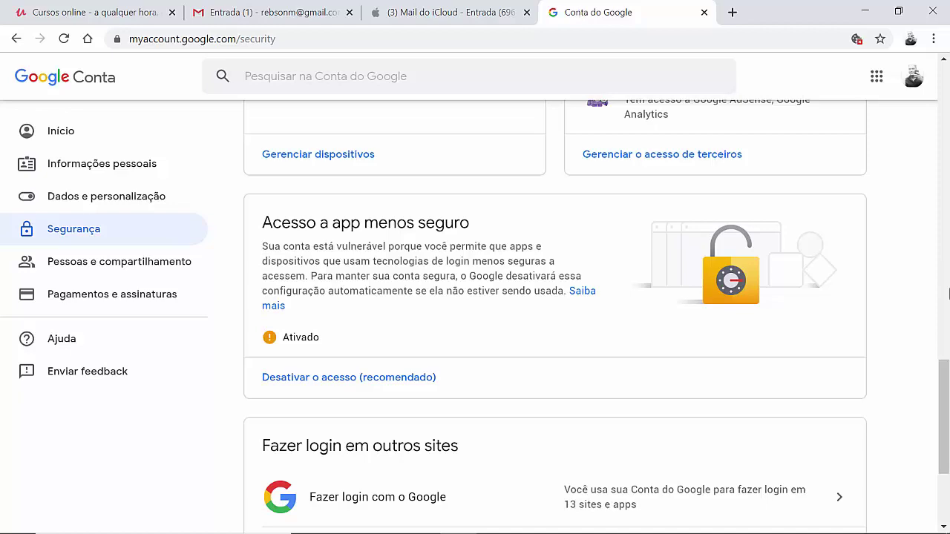
drag(938, 350, 947, 109)
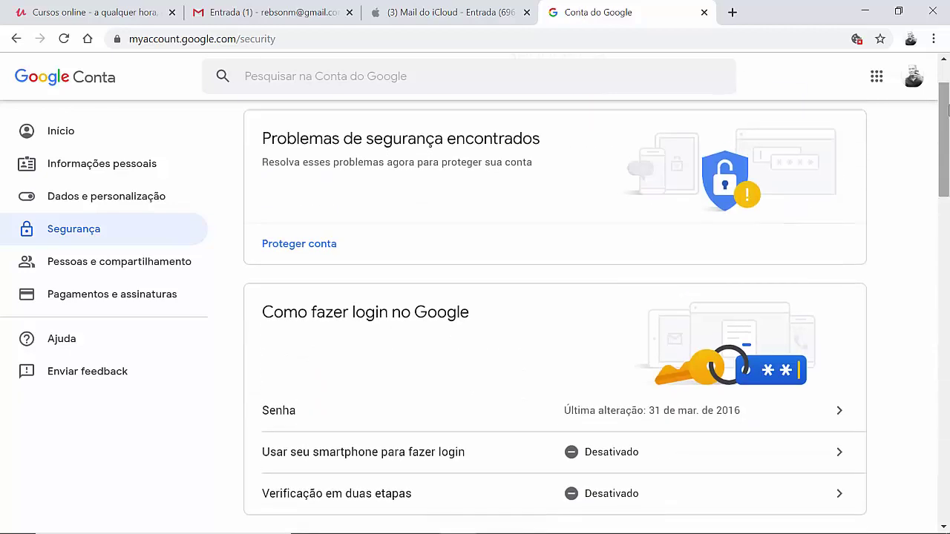
drag(948, 111, 945, 68)
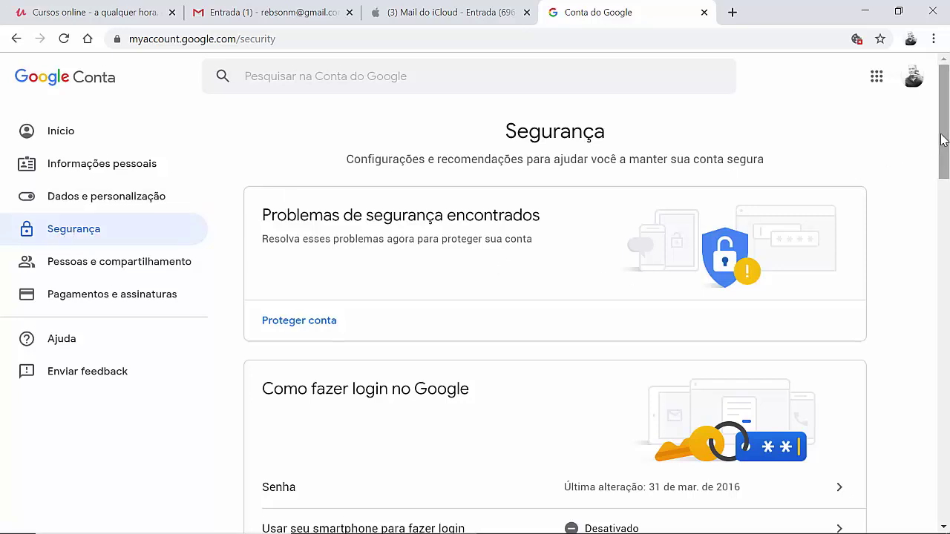
Scroll Segurança to confirm 'Acesso a app menos seguro' shows Ativado, then minimize Chrome.
drag(943, 140, 947, 186)
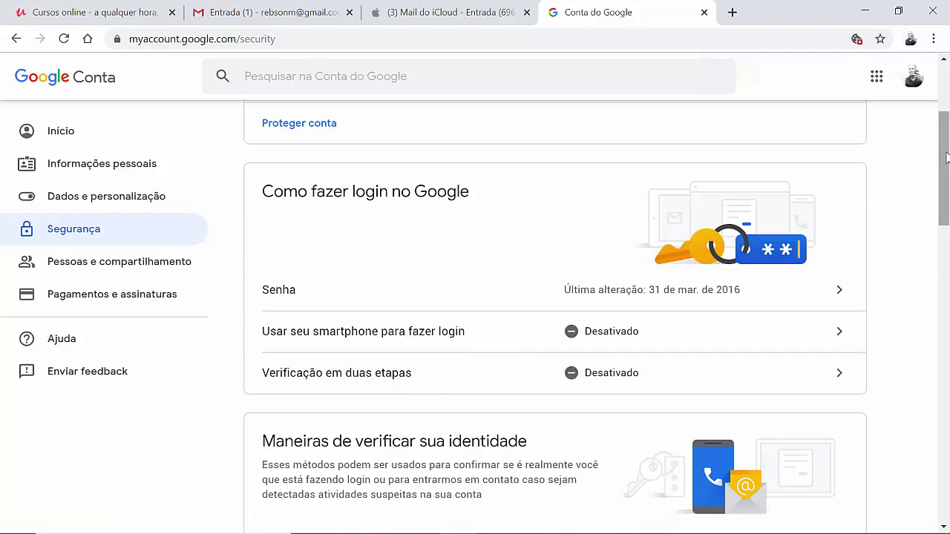
drag(942, 127, 942, 239)
scroll(377, 288, down, 8)
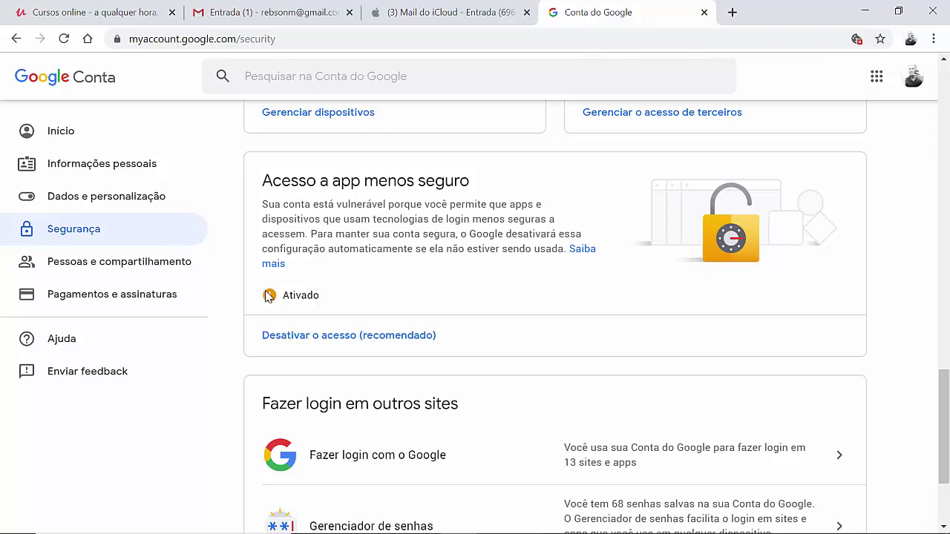
click(864, 11)
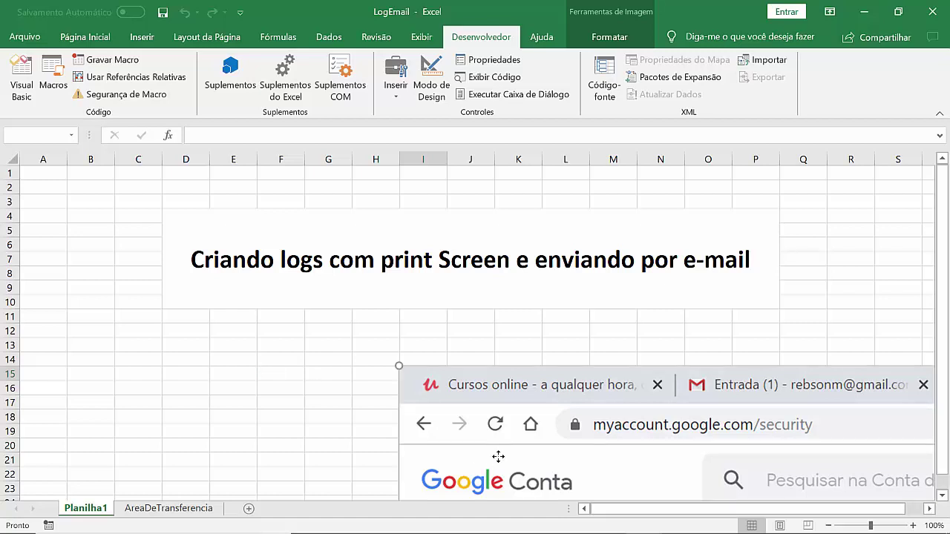
Undo the accidental move of the FOTO screenshot picture and delete it from Planilha1.
drag(498, 456, 481, 342)
click(297, 419)
click(582, 340)
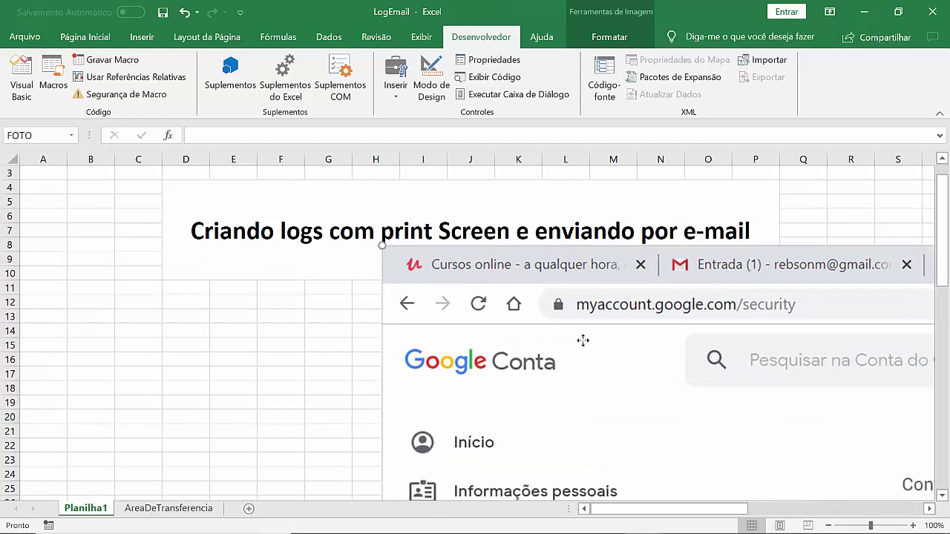
key(Escape)
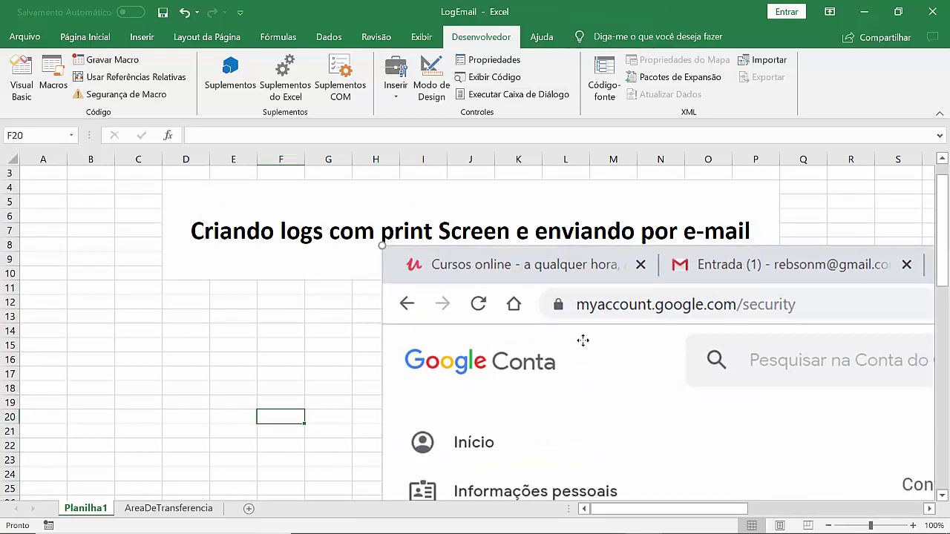
key(ctrl+z)
key(Escape)
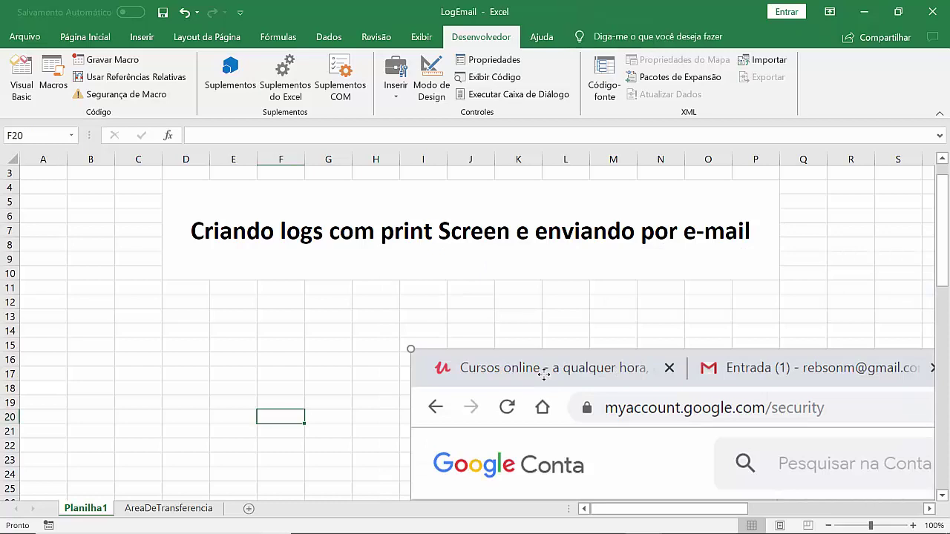
key(ctrl+z)
click(503, 384)
click(178, 333)
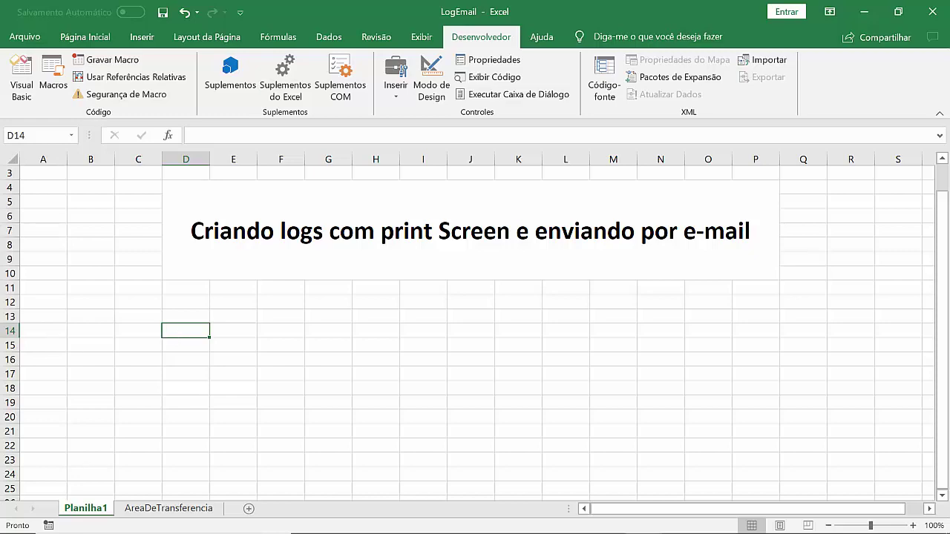
In the VBA editor, verify that EstaPastaDeTrabalho's Workbook_Open calls Temporizador.
click(21, 85)
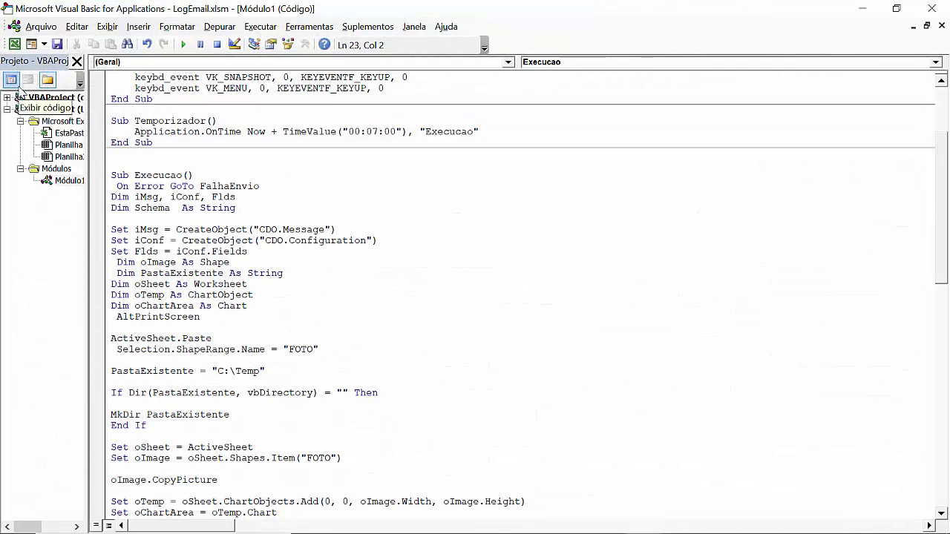
double_click(71, 134)
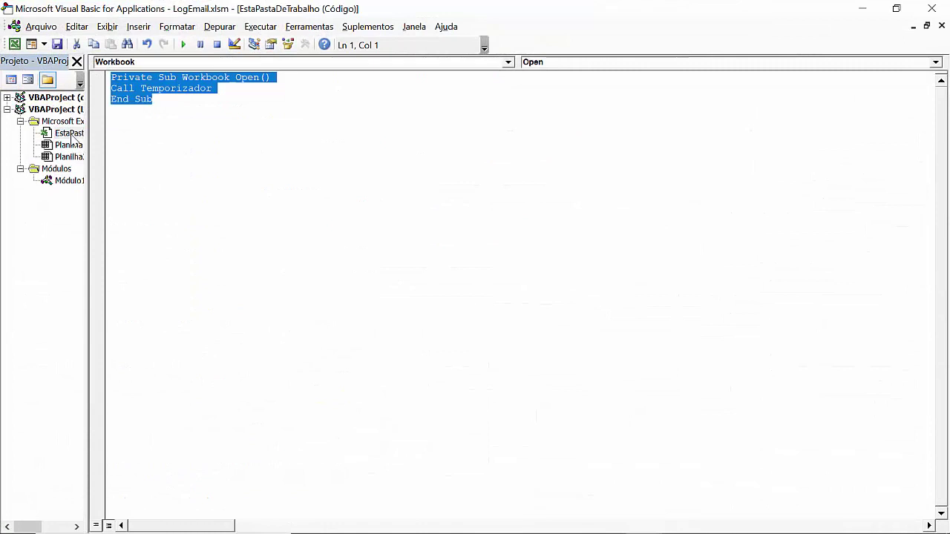
click(201, 171)
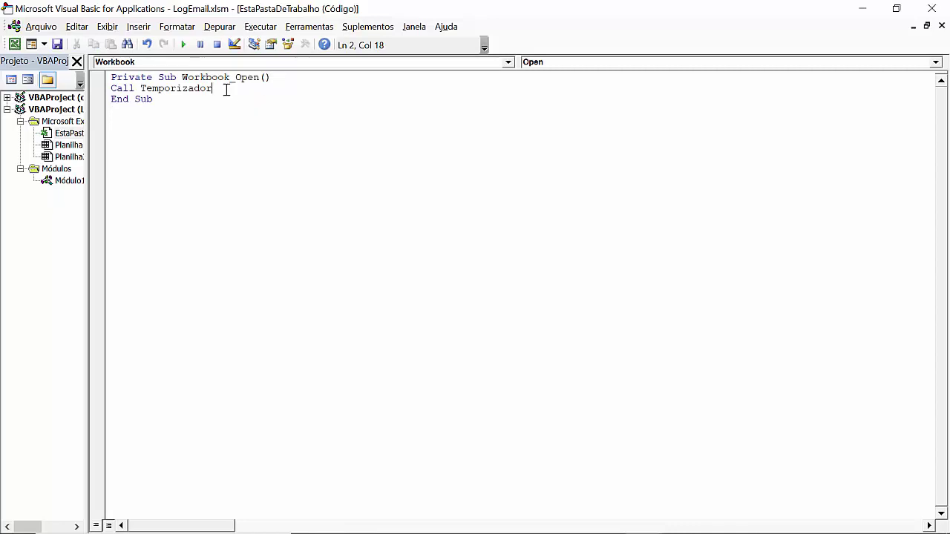
drag(226, 89, 110, 89)
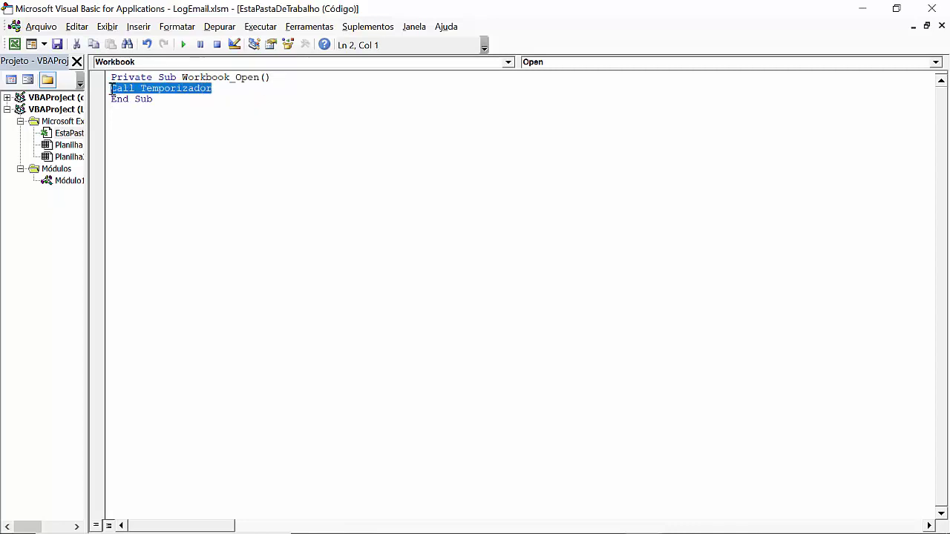
Open Módulo1's code from the Project tree.
click(69, 181)
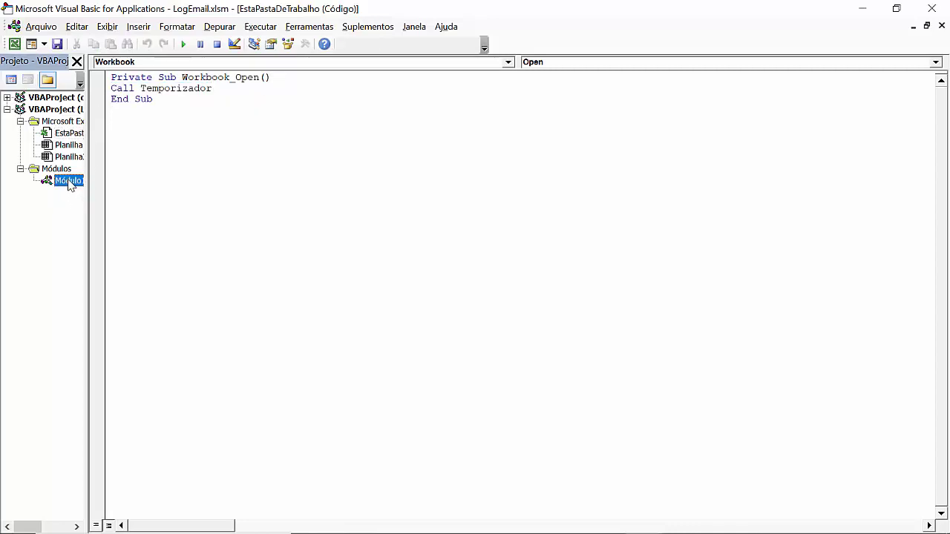
click(138, 29)
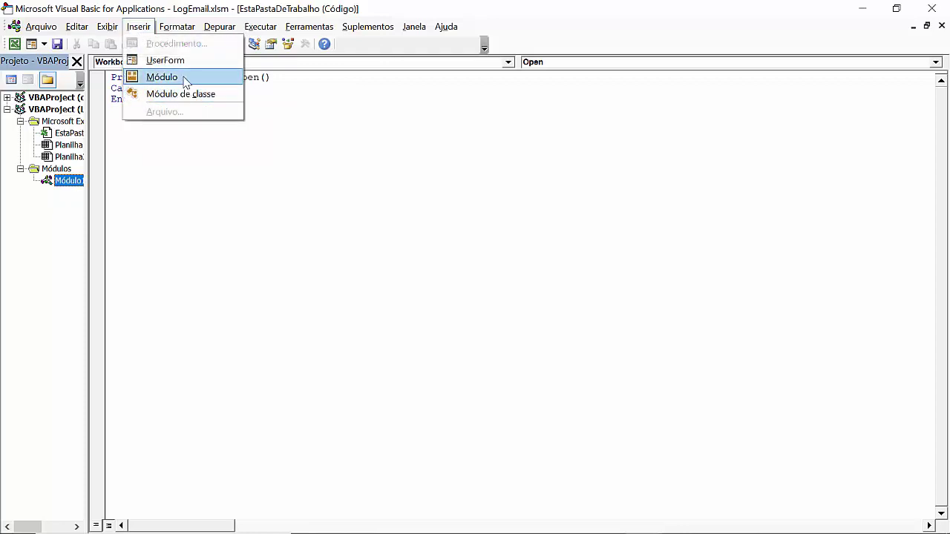
double_click(74, 182)
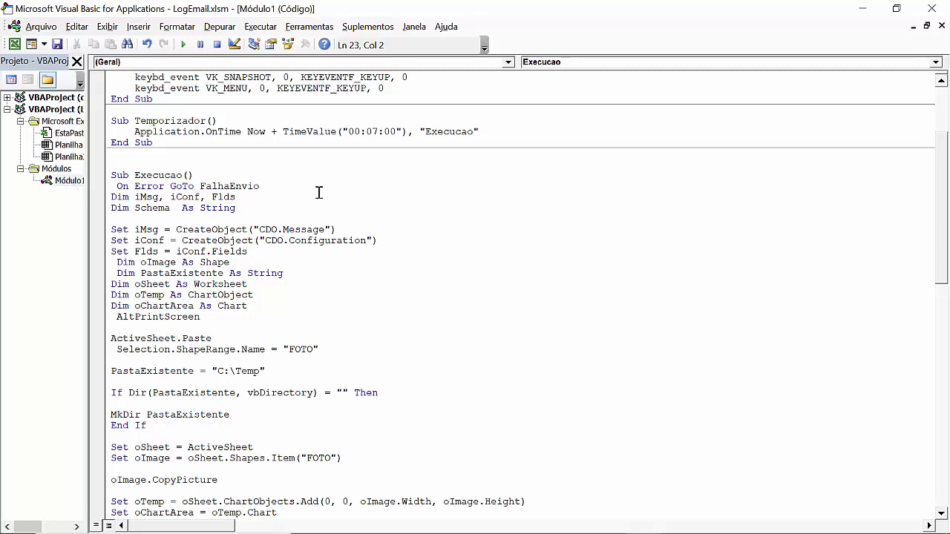
drag(161, 145, 95, 113)
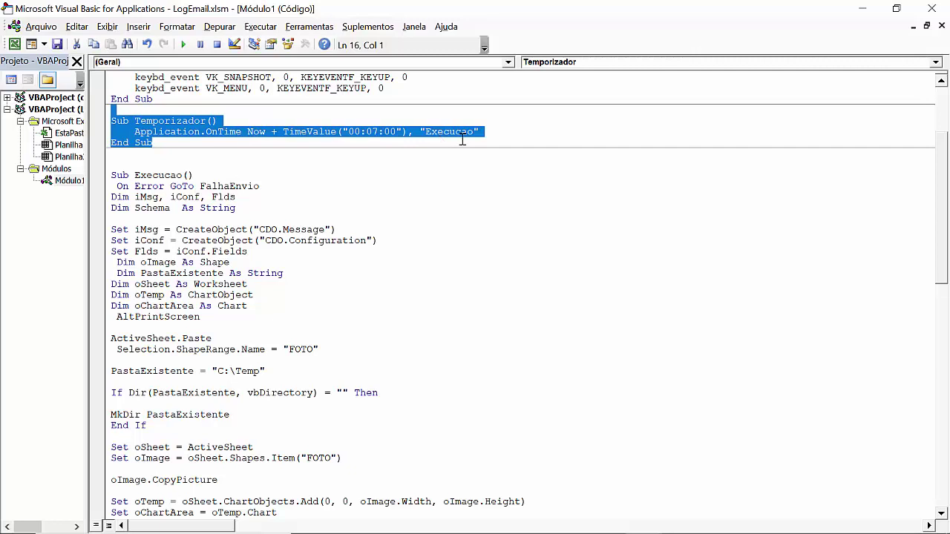
click(112, 176)
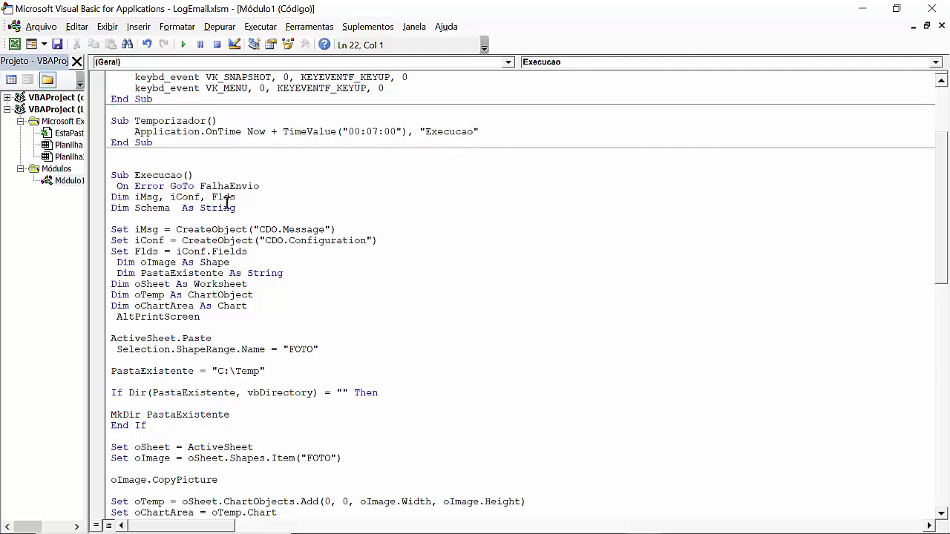
key(Down)
key(Down)
key(Down)
drag(259, 185, 112, 187)
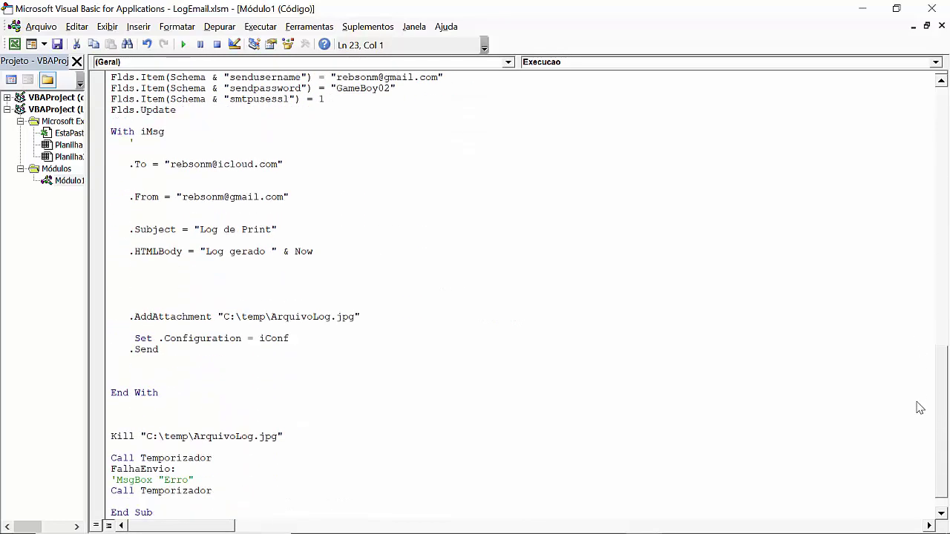
drag(945, 187, 918, 452)
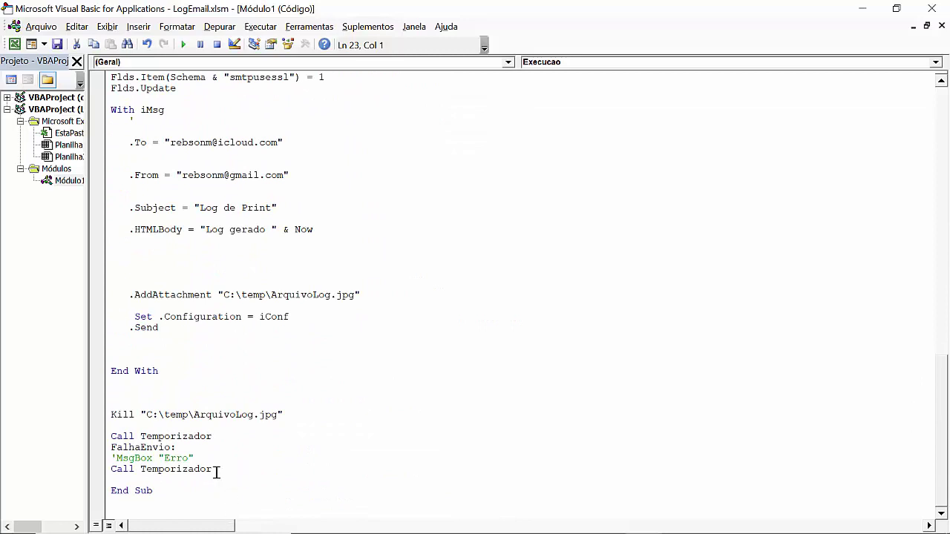
drag(214, 469, 90, 470)
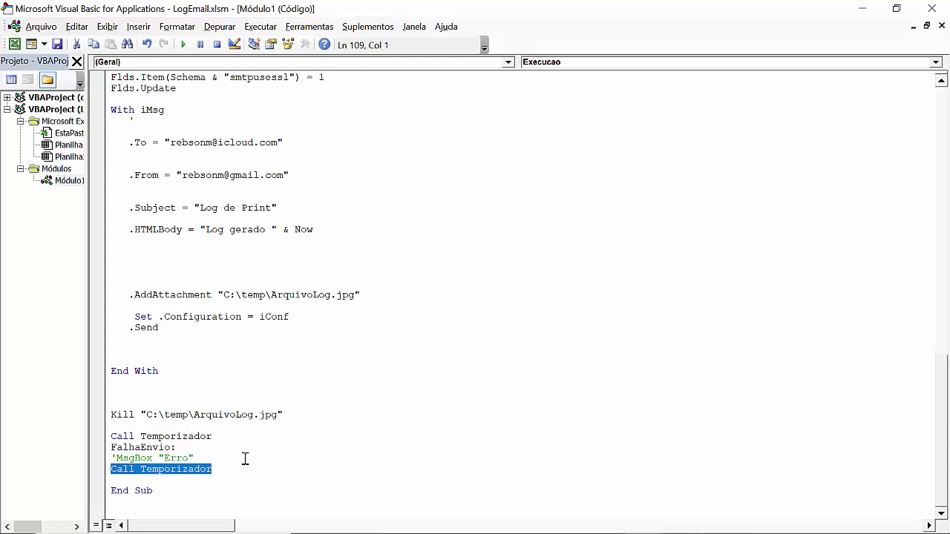
drag(944, 462, 948, 188)
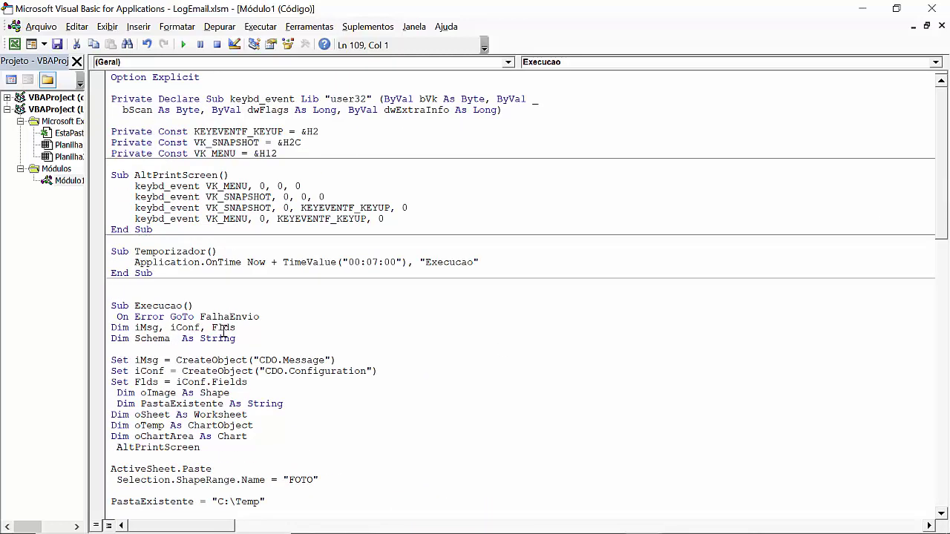
drag(244, 327, 100, 327)
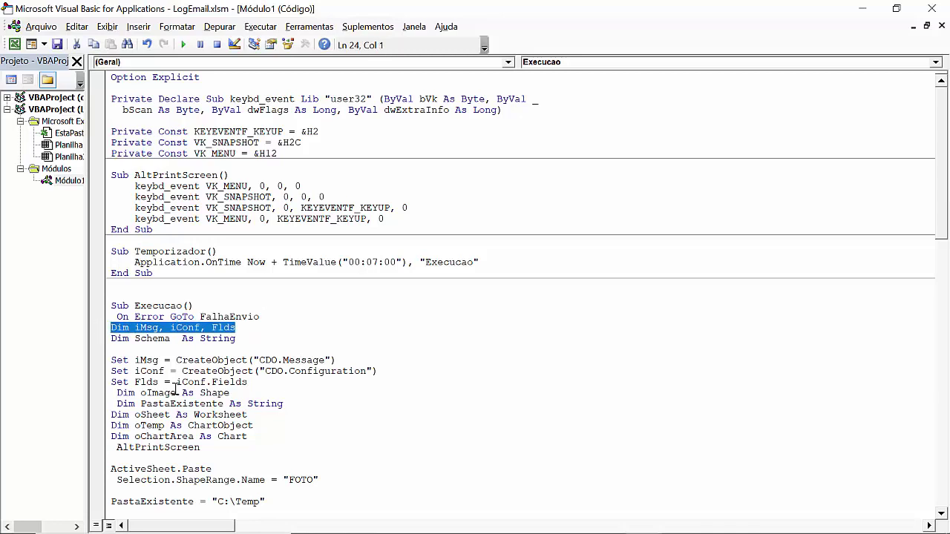
drag(251, 339, 103, 339)
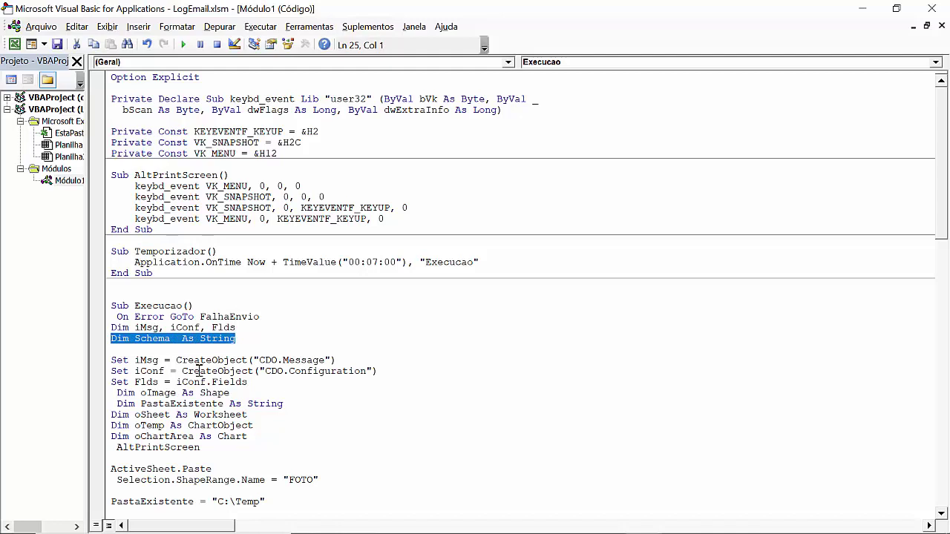
key(Down)
key(Down)
click(258, 381)
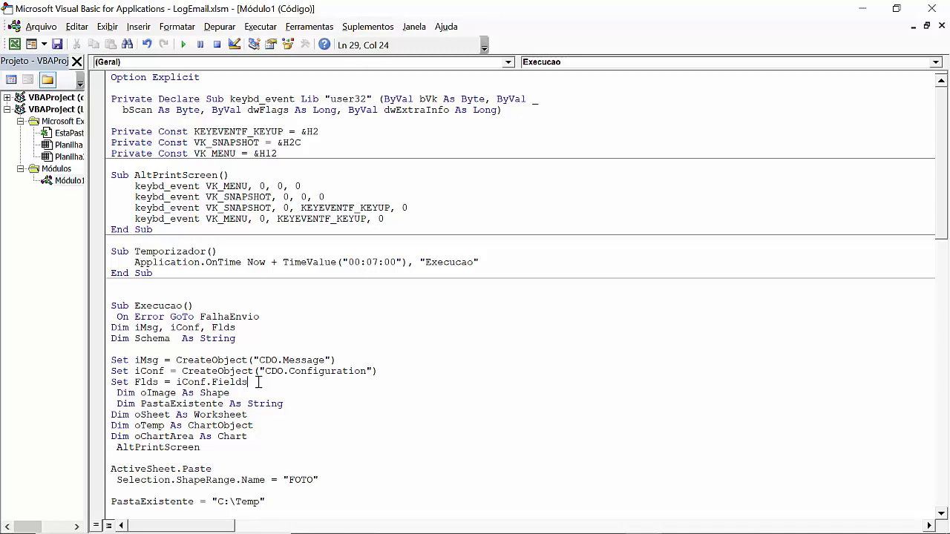
drag(258, 381, 80, 358)
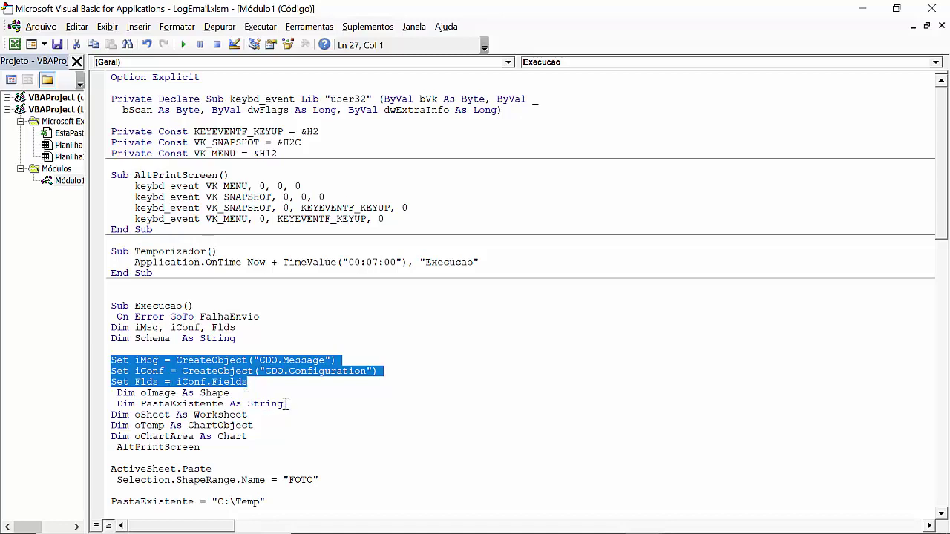
drag(285, 403, 100, 392)
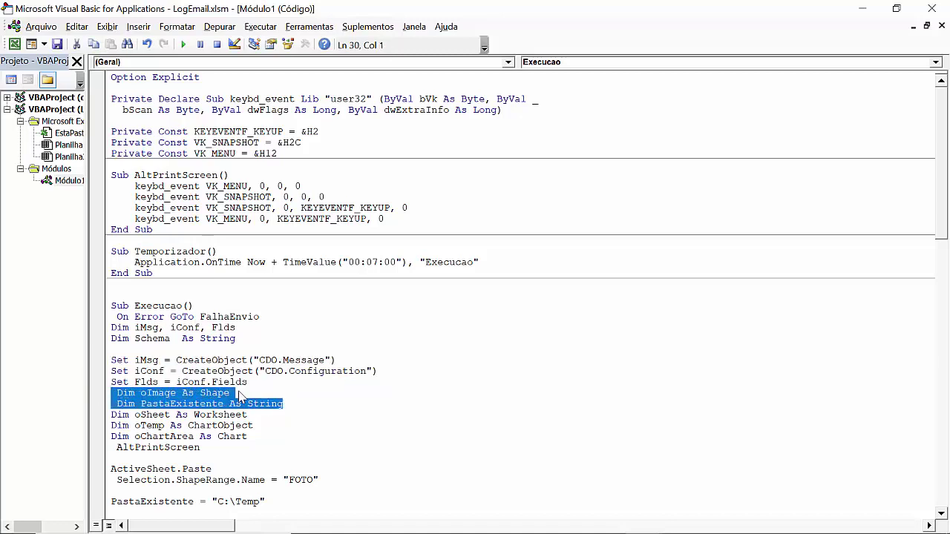
click(245, 394)
key(shift+Left)
key(shift+Left)
key(shift+Left)
key(shift+Left)
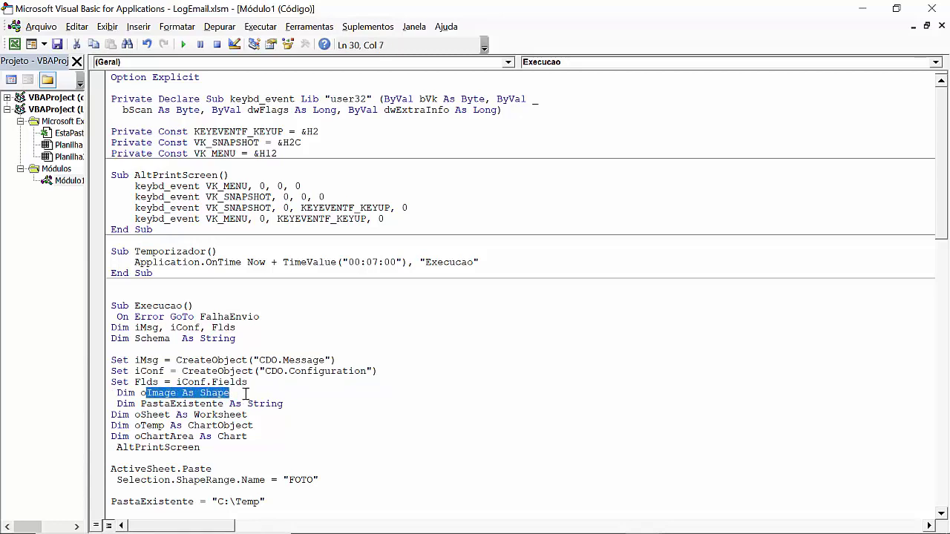
key(shift+Left)
key(shift+Left)
key(shift+Left)
key(shift+Left)
key(shift+Left)
click(287, 405)
key(shift+Left)
key(shift+Left)
key(shift+Left)
key(shift+Left)
key(shift+Left)
key(shift+Left)
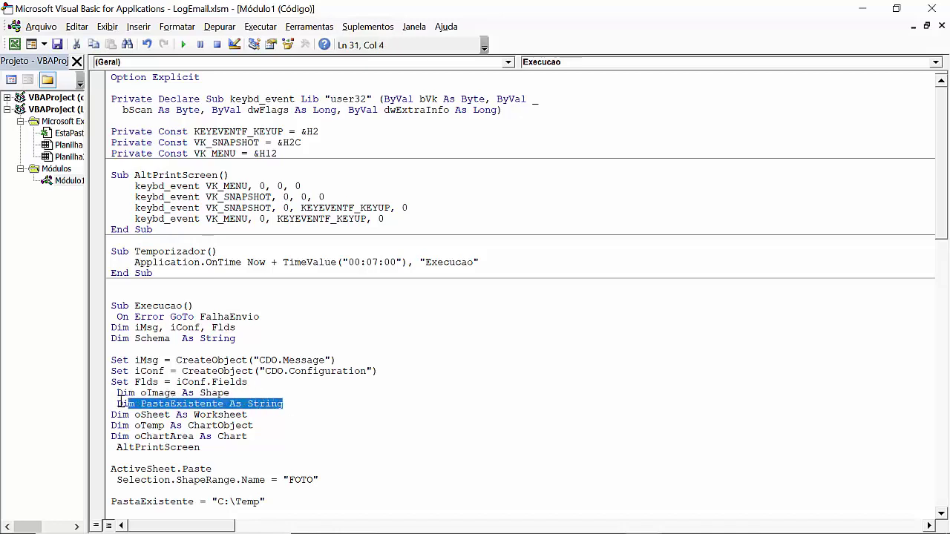
key(shift+Left)
click(251, 416)
drag(247, 416, 110, 416)
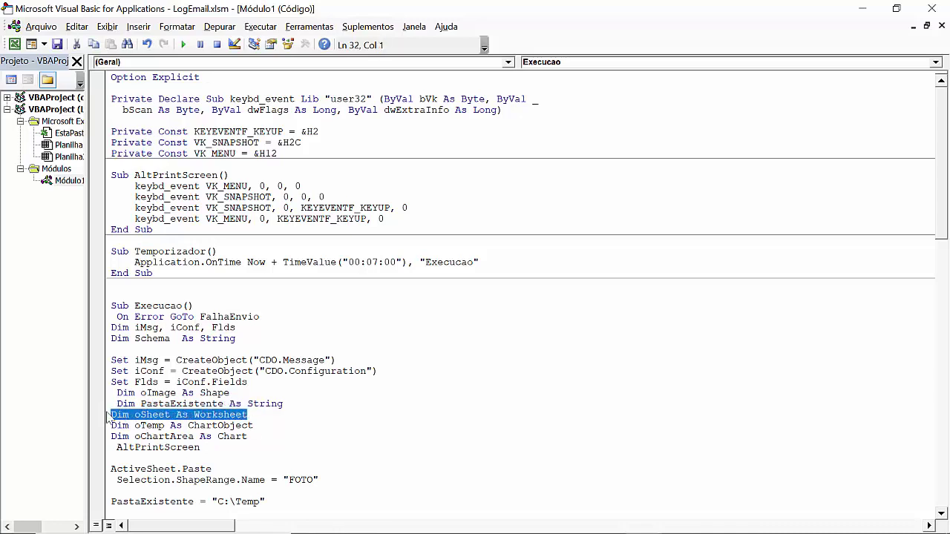
key(Left)
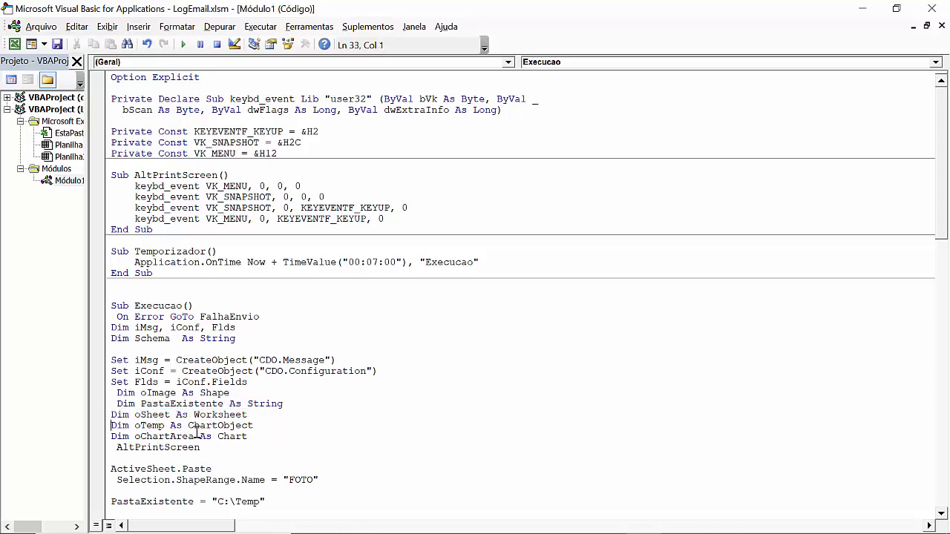
click(254, 416)
key(Down)
key(Down)
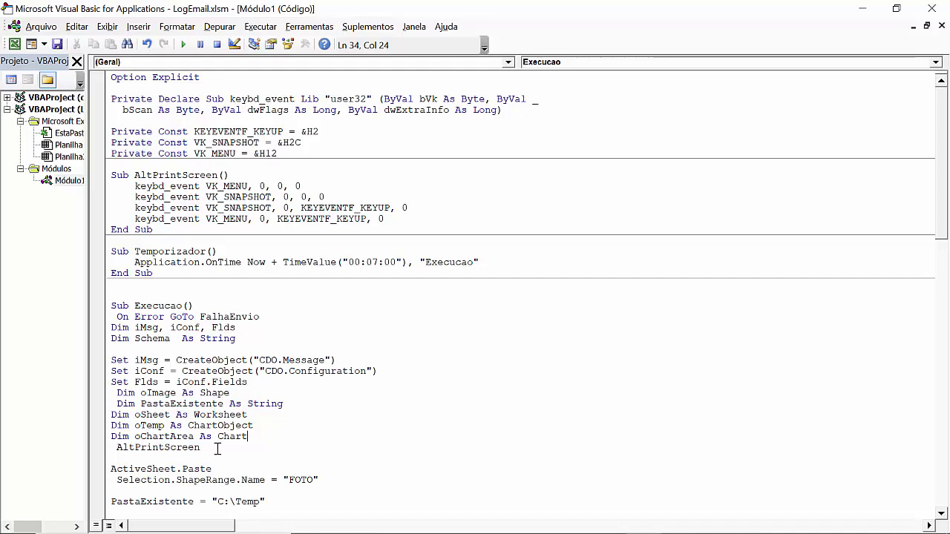
drag(217, 449, 111, 448)
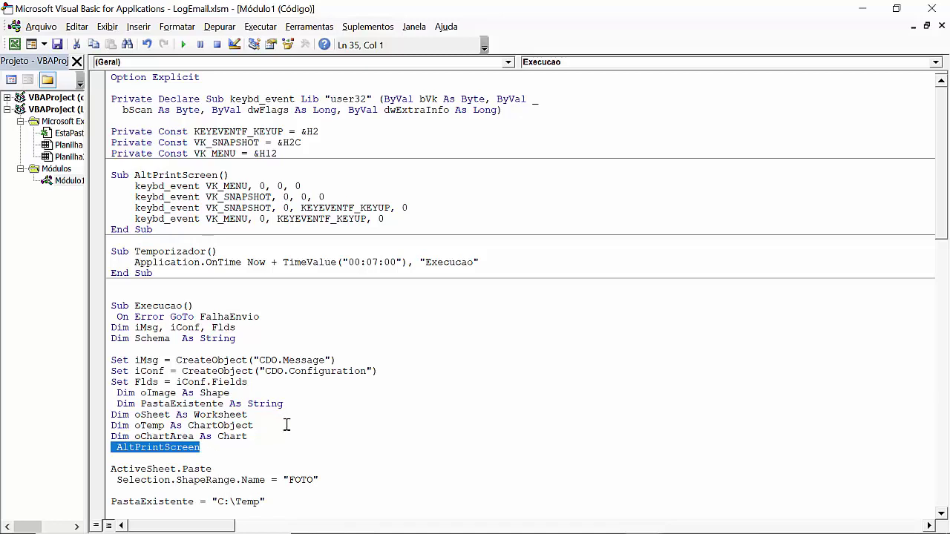
drag(194, 222, 91, 178)
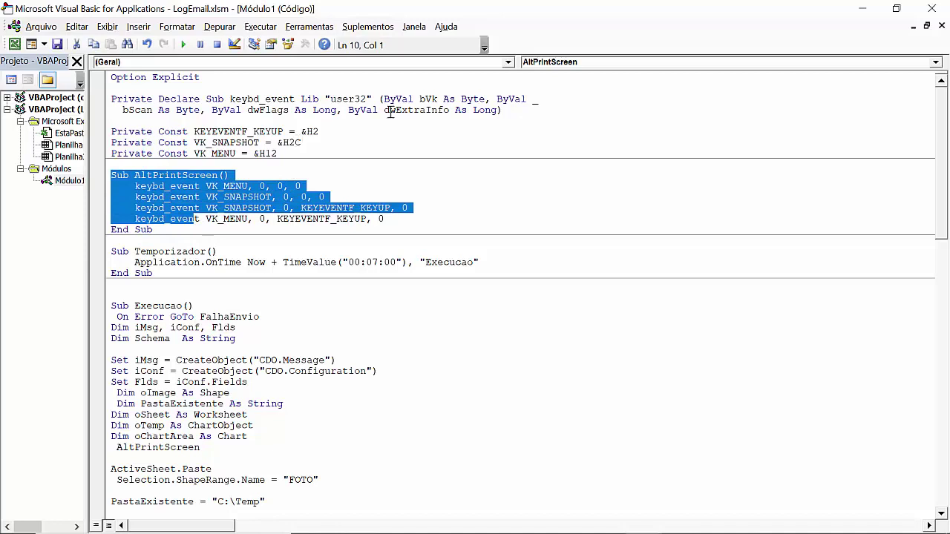
drag(519, 110, 100, 98)
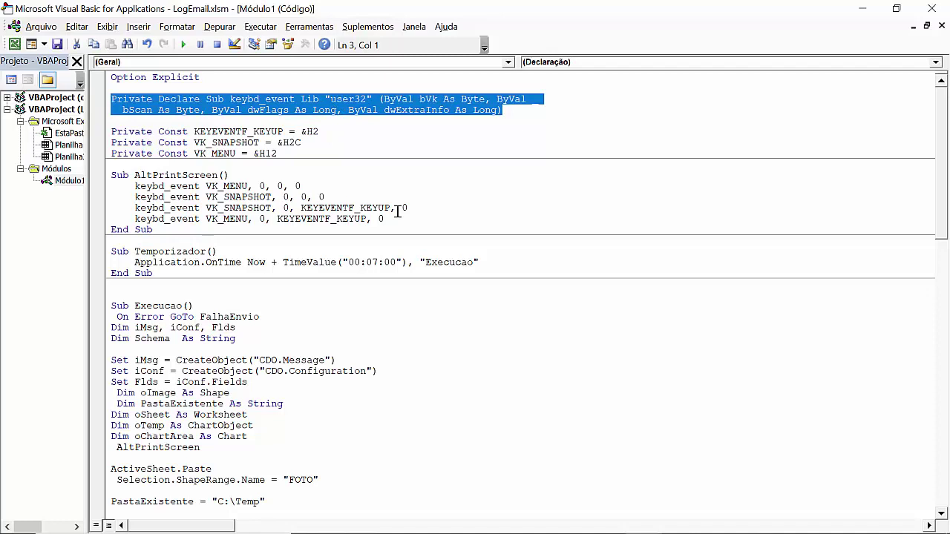
click(208, 468)
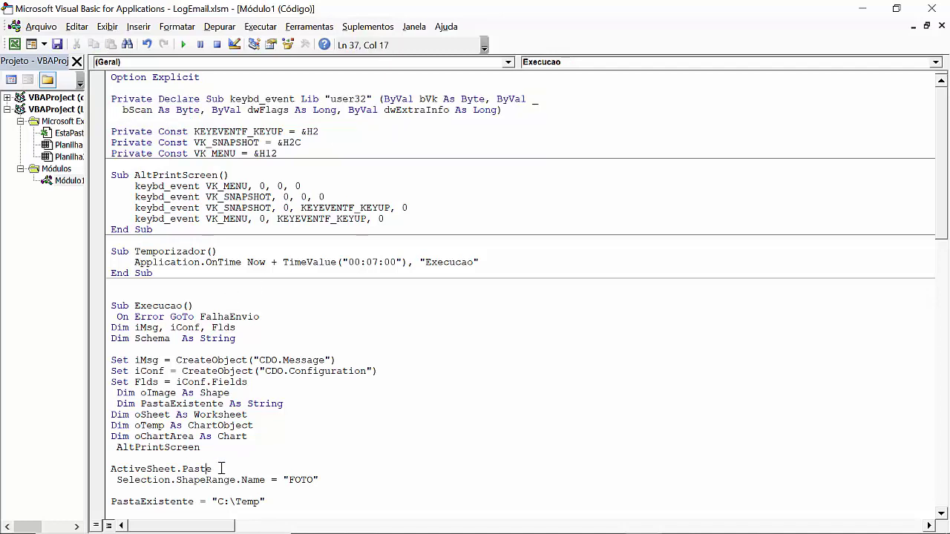
drag(211, 468, 98, 469)
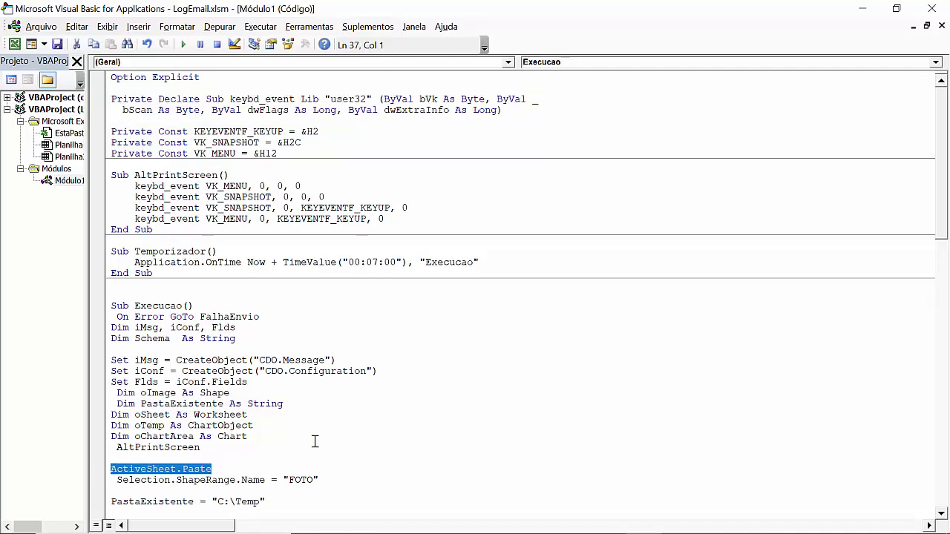
key(Down)
key(Down)
key(Down)
key(Down)
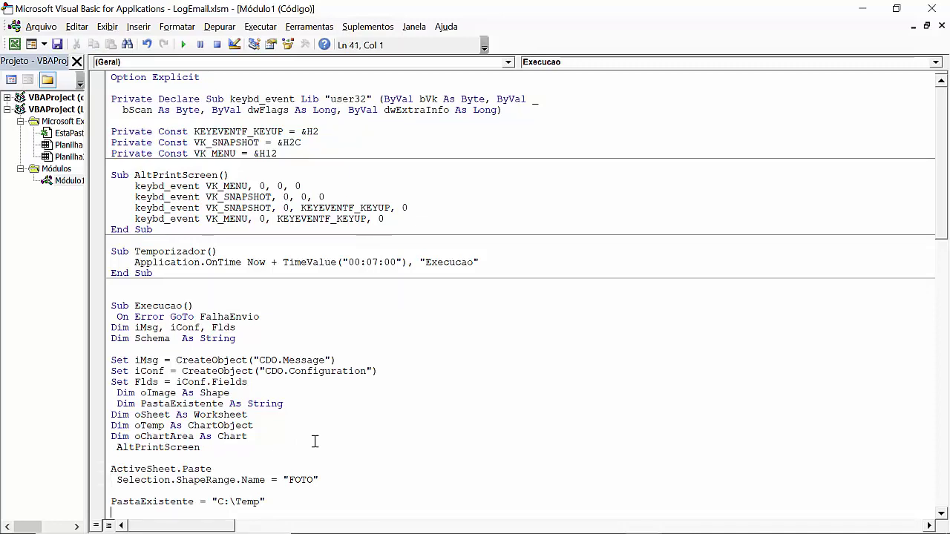
drag(319, 480, 88, 484)
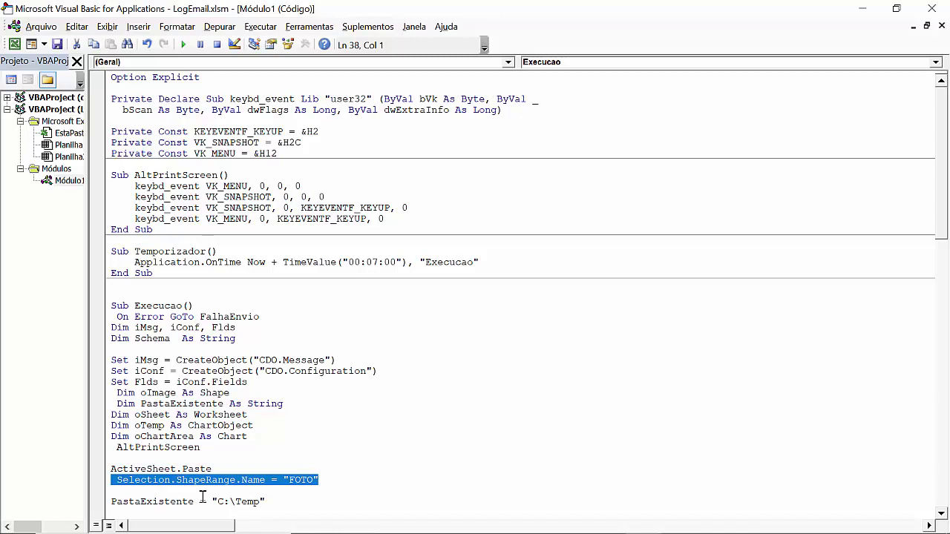
key(Down)
key(Down)
key(Down)
key(Down)
key(Down)
key(Down)
key(Down)
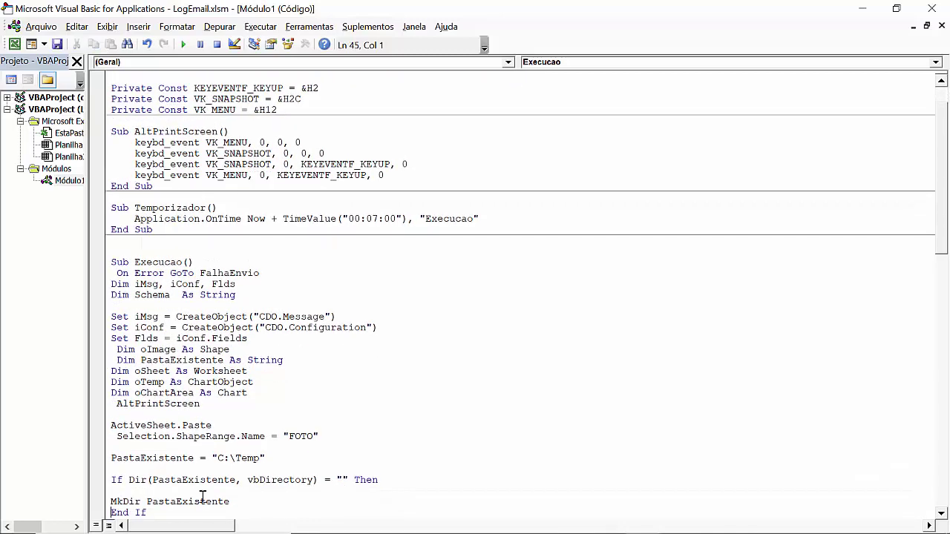
drag(285, 459, 97, 456)
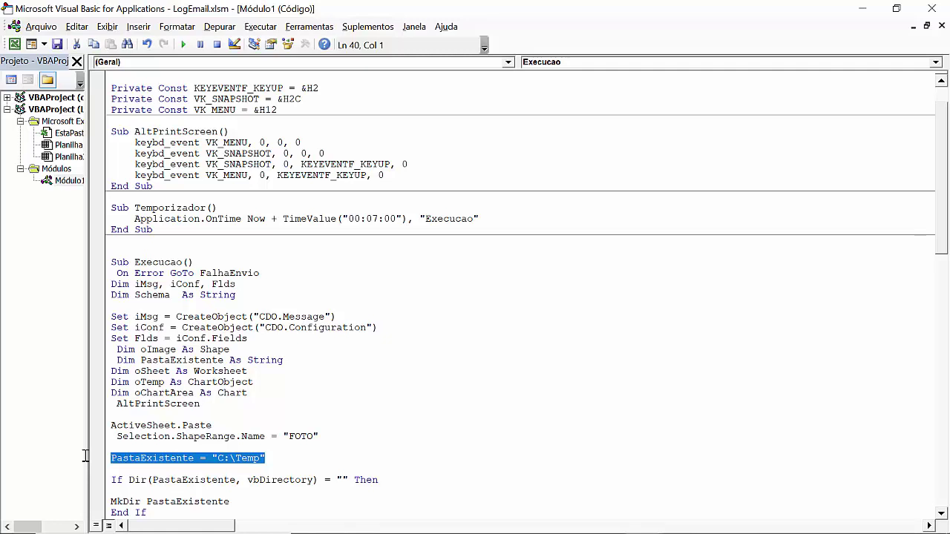
key(Down)
key(Down)
key(Down)
key(Down)
key(Down)
key(Down)
key(Down)
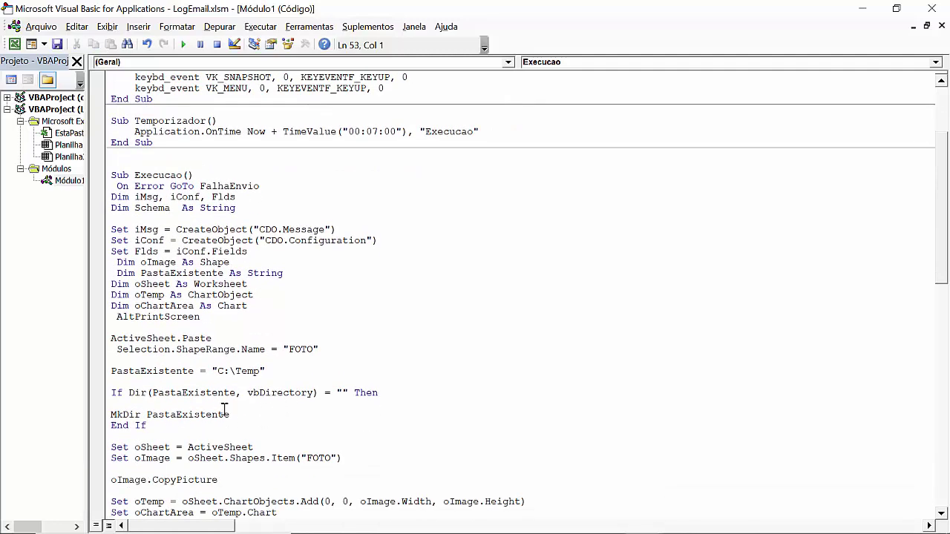
Review the MkDir C:\Temp folder check, the ActiveSheet assignment and the FOTO shape reference.
drag(232, 414, 88, 409)
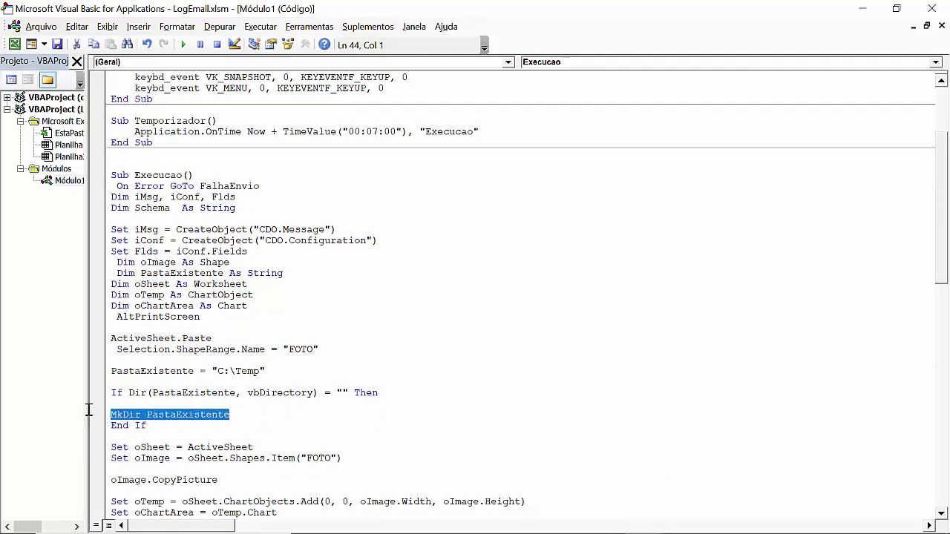
click(264, 371)
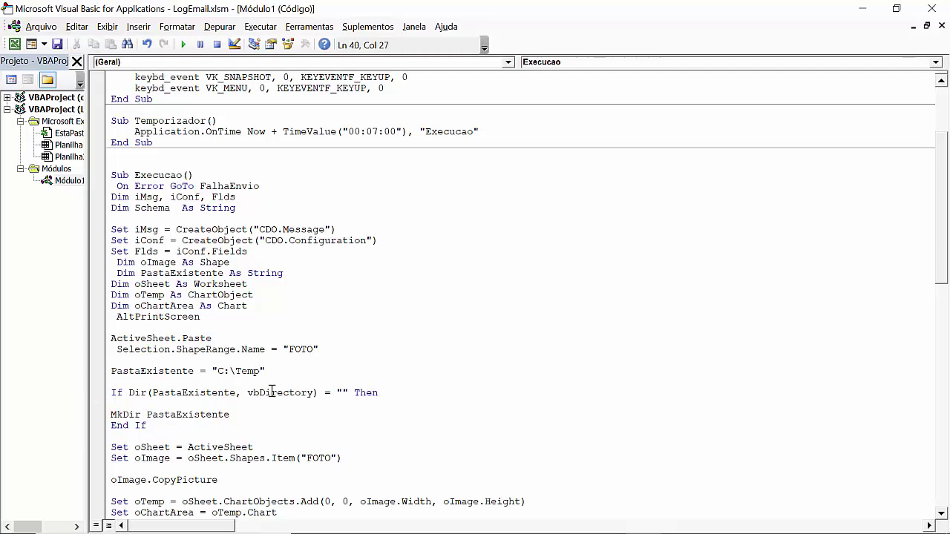
click(268, 447)
drag(267, 446, 187, 447)
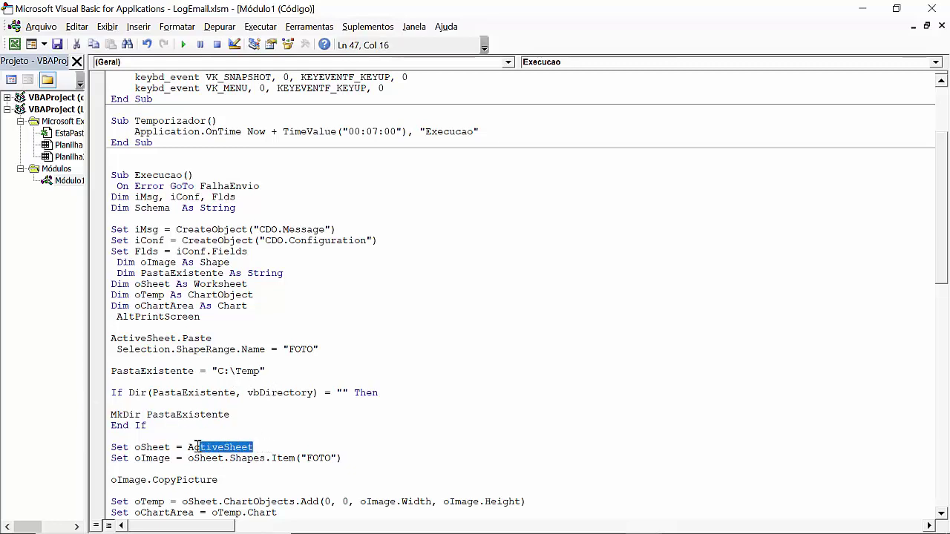
click(345, 458)
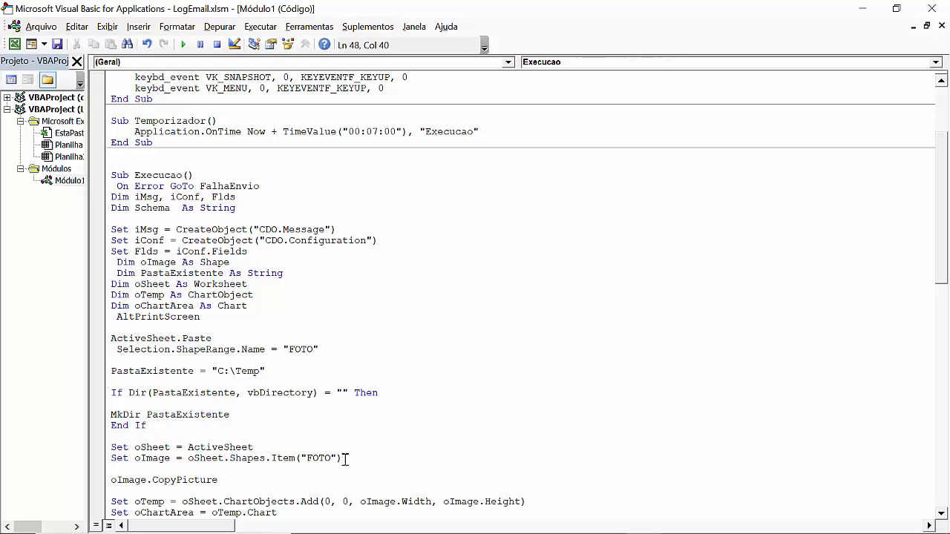
drag(345, 458, 182, 458)
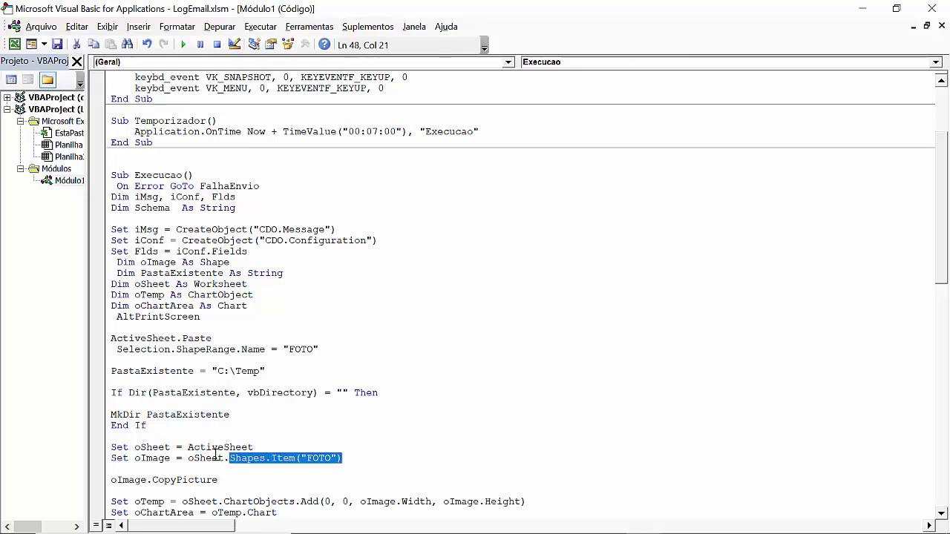
click(350, 459)
Check the chart export path C:\temp\ArquivoLog.jpg, then run the Execucao macro.
key(Down)
key(Down)
key(Down)
key(Down)
key(Down)
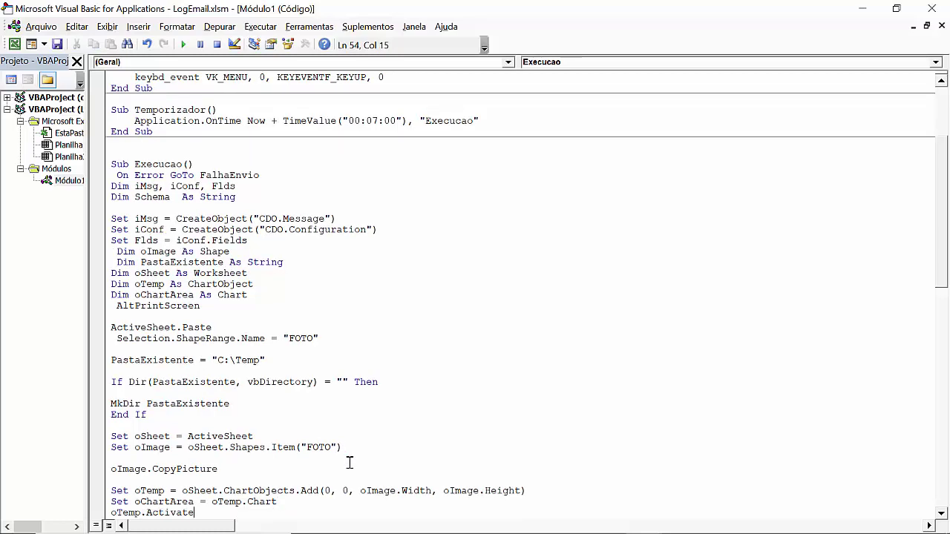
key(Down)
key(Down)
key(Down)
key(Down)
key(Down)
key(Down)
key(Down)
key(Down)
key(Down)
key(Down)
key(Down)
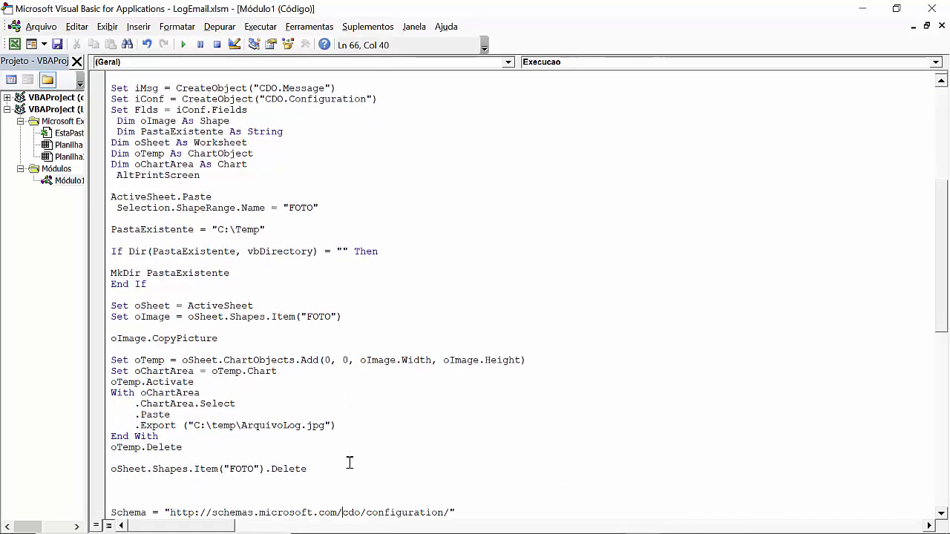
key(Down)
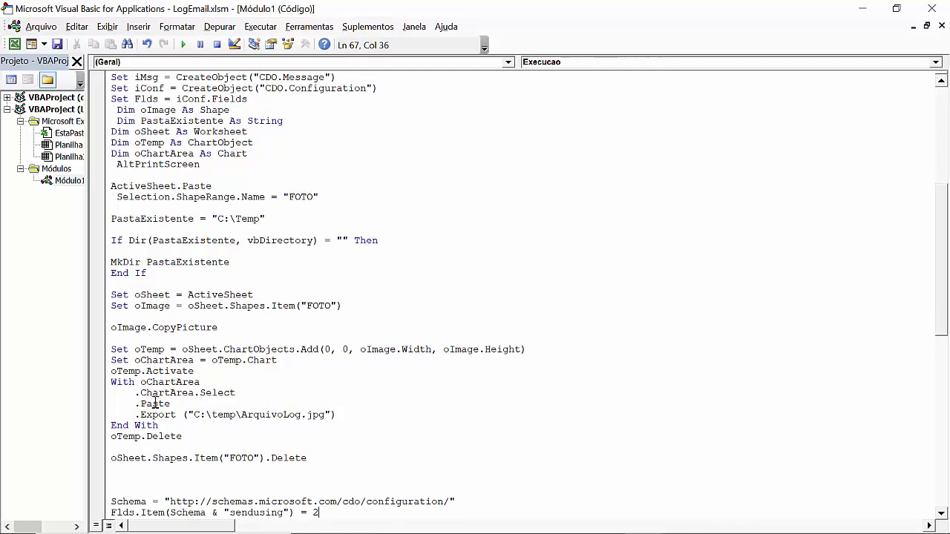
drag(369, 417, 186, 417)
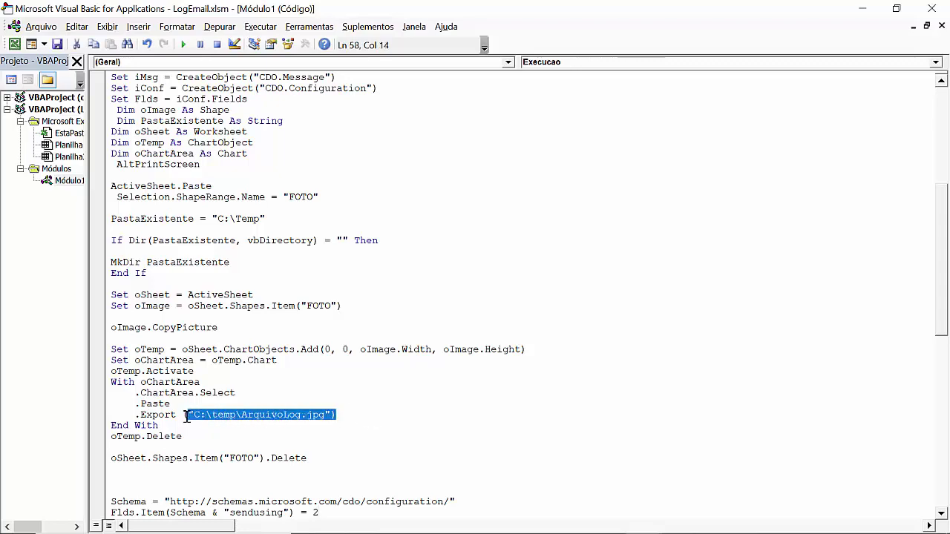
key(alt+F11)
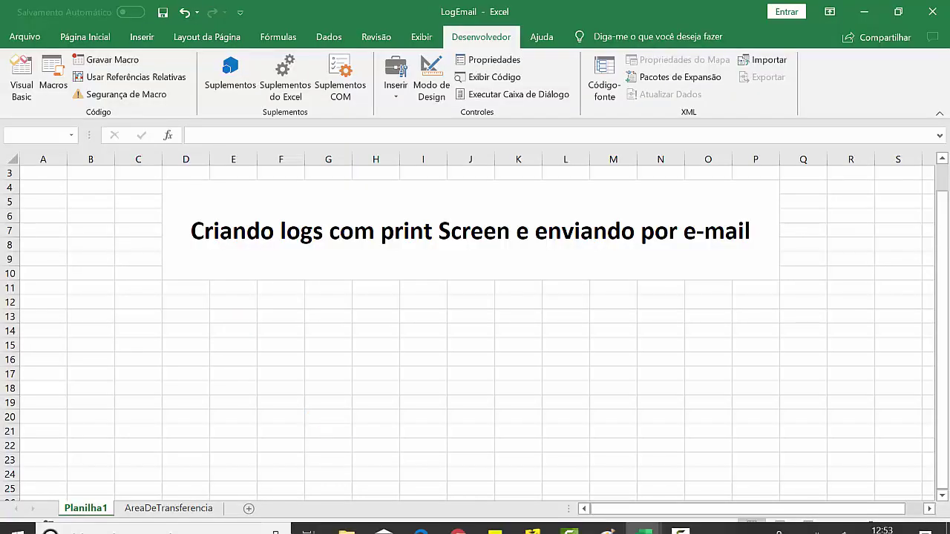
Bring the VBA editor back in front of the workbook while the macro keeps running.
mouse_move(642, 523)
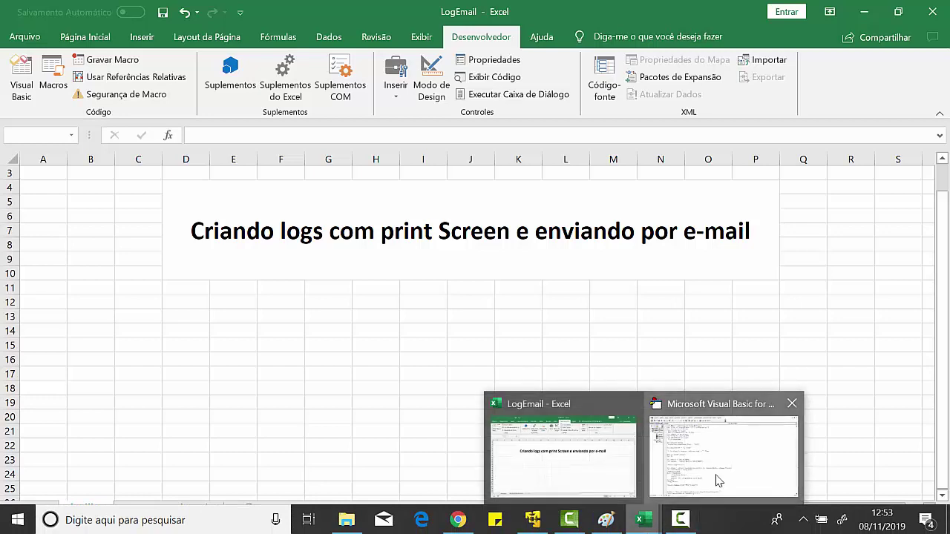
click(716, 479)
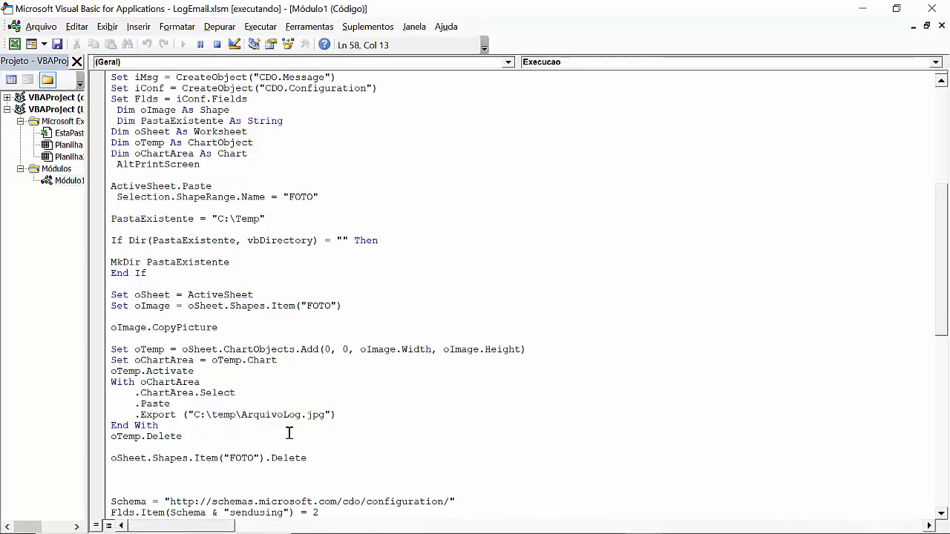
key(alt+F11)
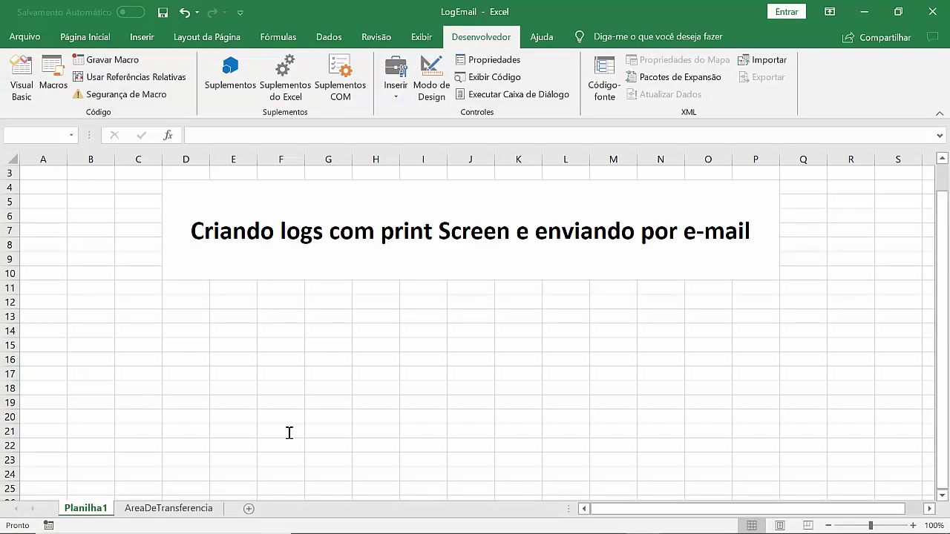
mouse_move(649, 531)
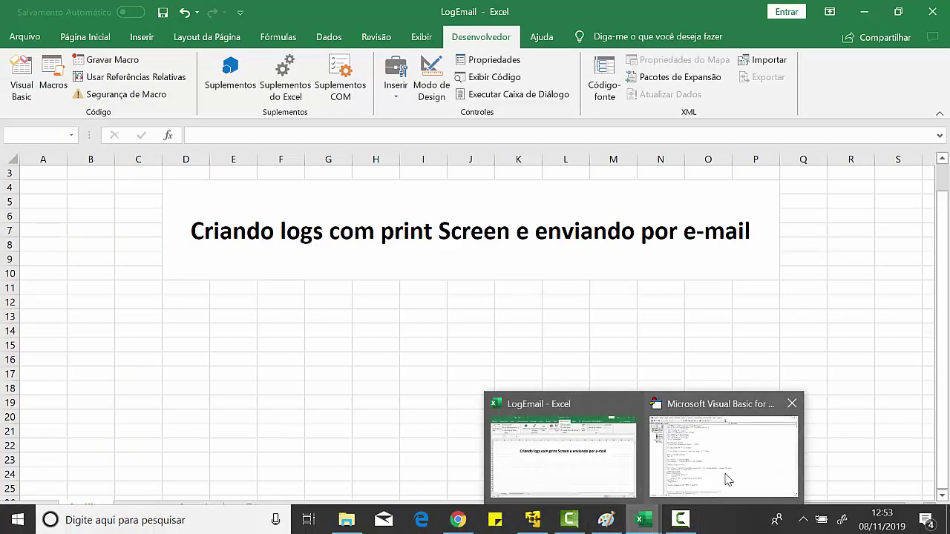
click(727, 479)
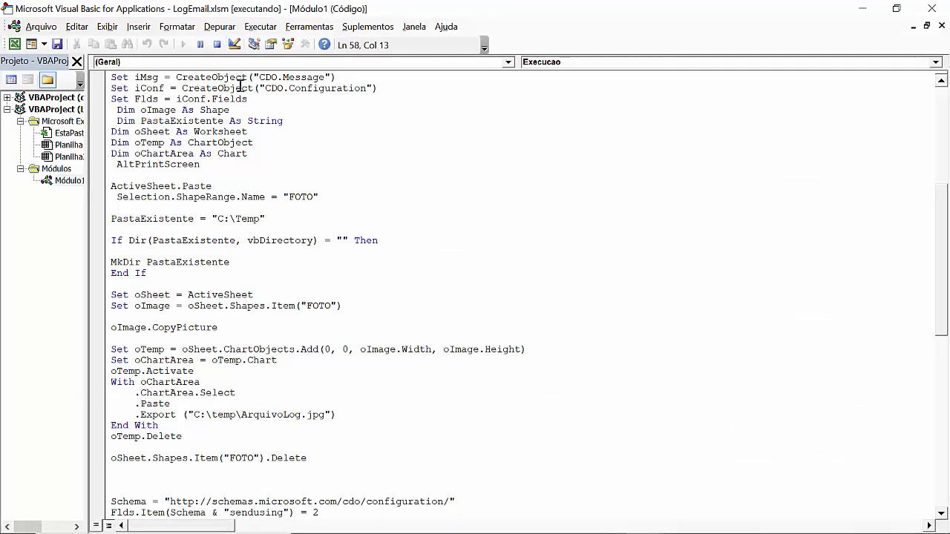
Reset the macro and check the Gmail SMTP fields: sender account, password and smtpusessl 1.
click(245, 445)
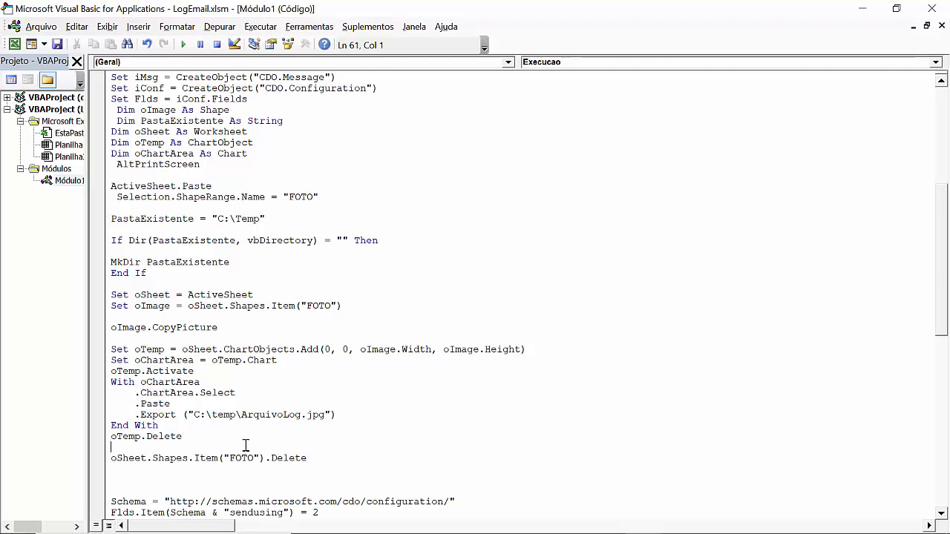
key(Down)
key(Down)
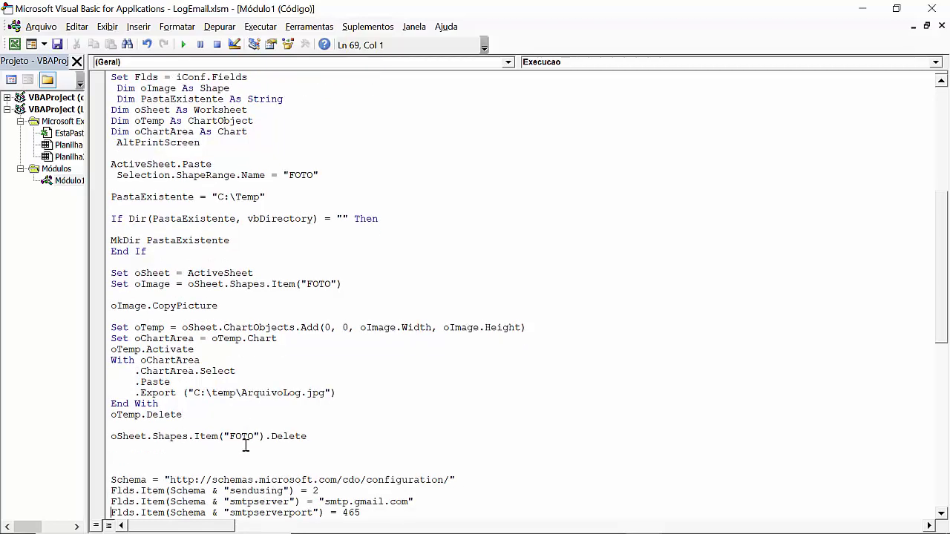
key(Down)
key(Down)
key(Down)
key(Down)
key(Down)
key(Down)
key(Down)
key(Down)
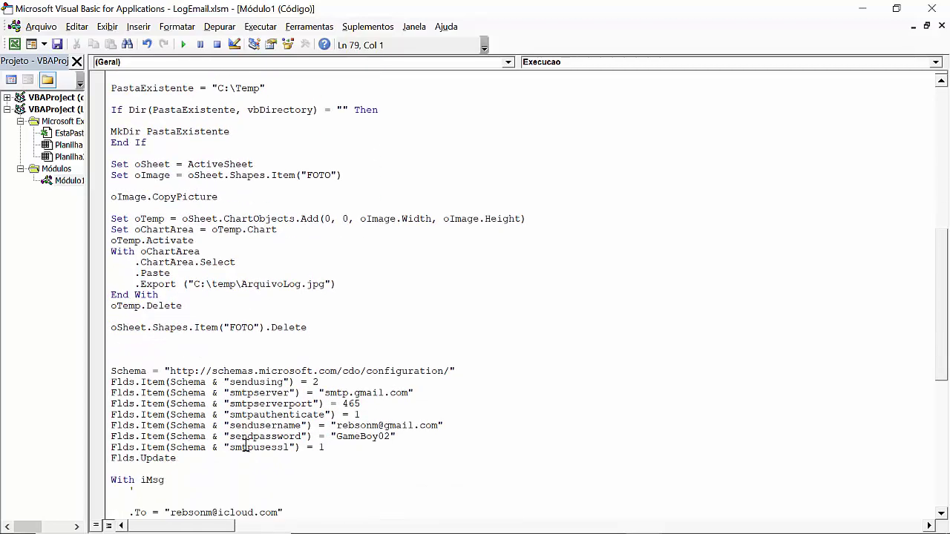
key(Down)
key(Down)
key(Down)
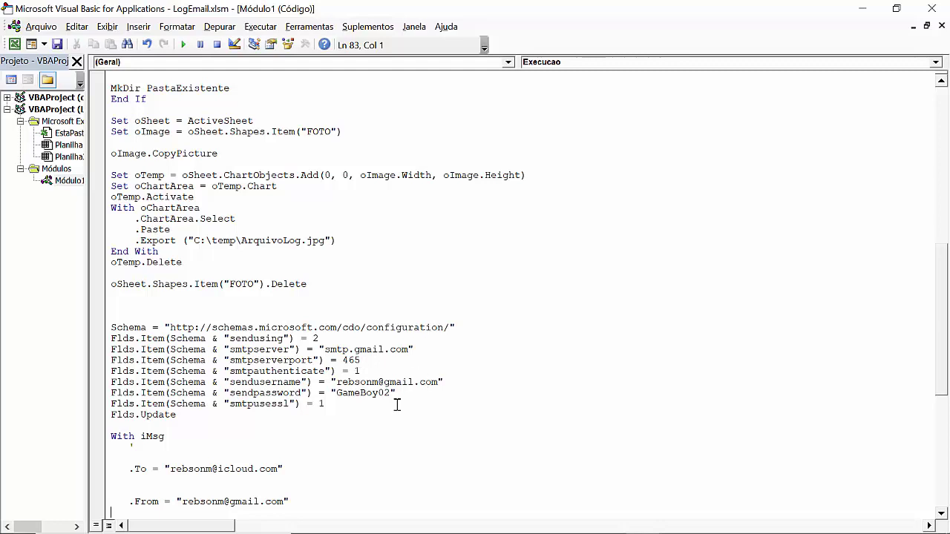
drag(397, 394, 315, 383)
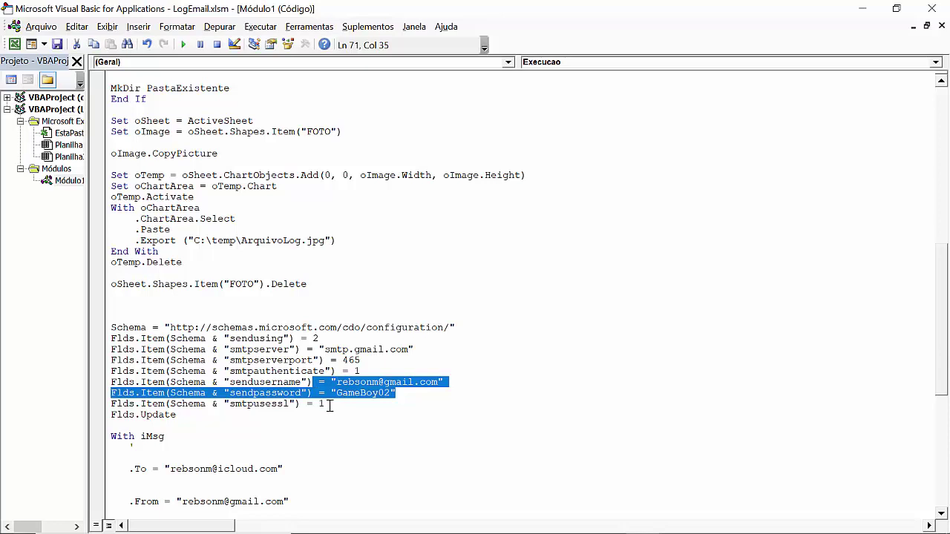
drag(329, 405, 313, 405)
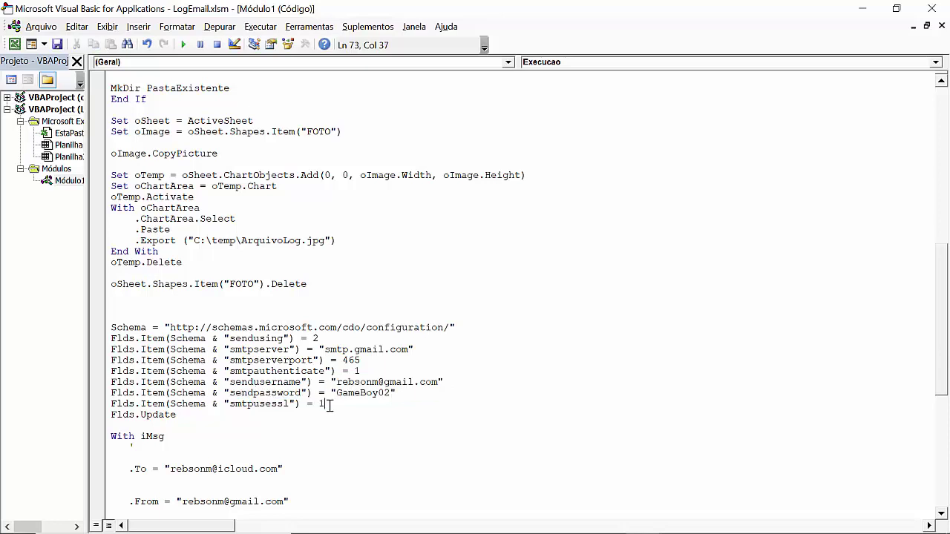
Review the With iMsg subject and body lines, then run the macro again.
click(343, 449)
key(Down)
key(Down)
key(Down)
key(Down)
key(Down)
key(Down)
key(Down)
key(Down)
key(Down)
key(Down)
key(Down)
key(Down)
key(Down)
key(Down)
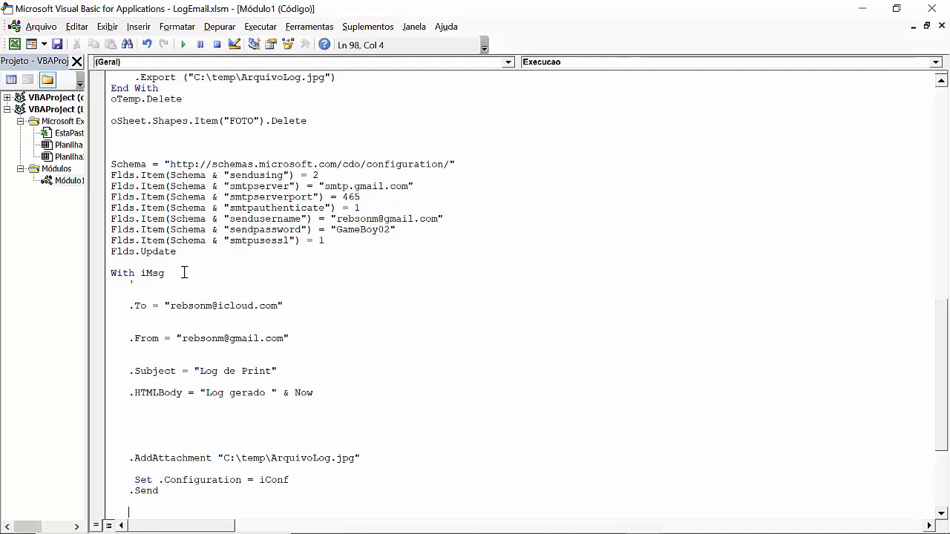
key(alt+F11)
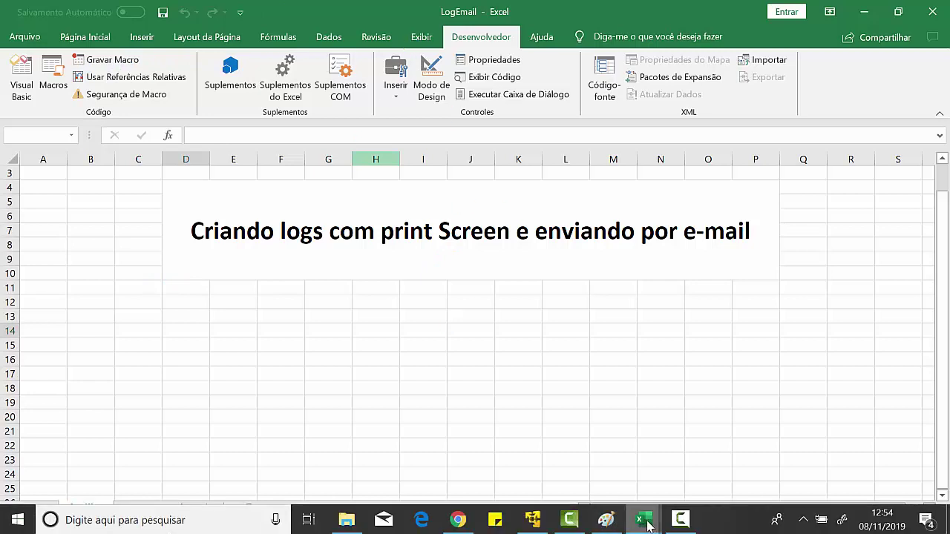
Return to the VBA editor, reset the running macro and start it once more.
mouse_move(644, 517)
click(686, 479)
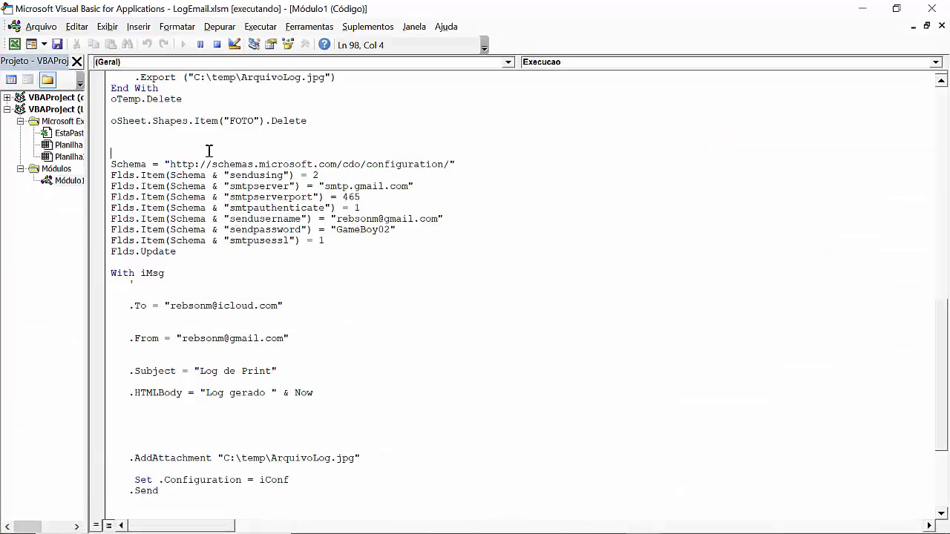
click(218, 45)
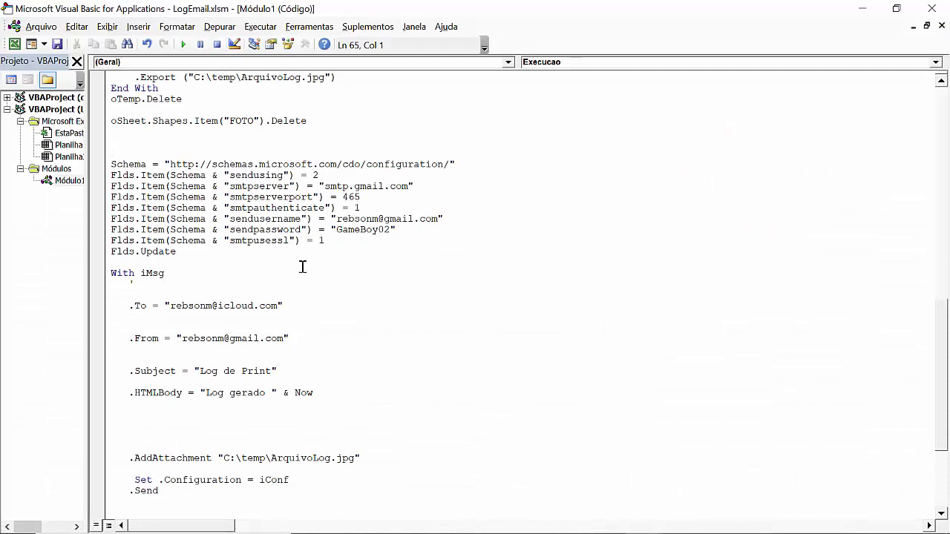
key(alt+F11)
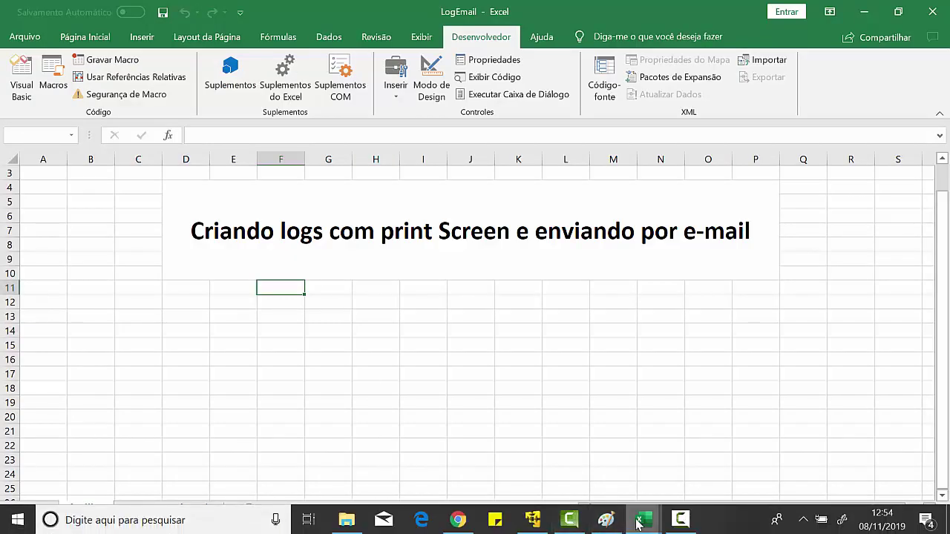
Interrupt the running macro with Ctrl+Break from the VBA editor.
mouse_move(644, 517)
click(742, 445)
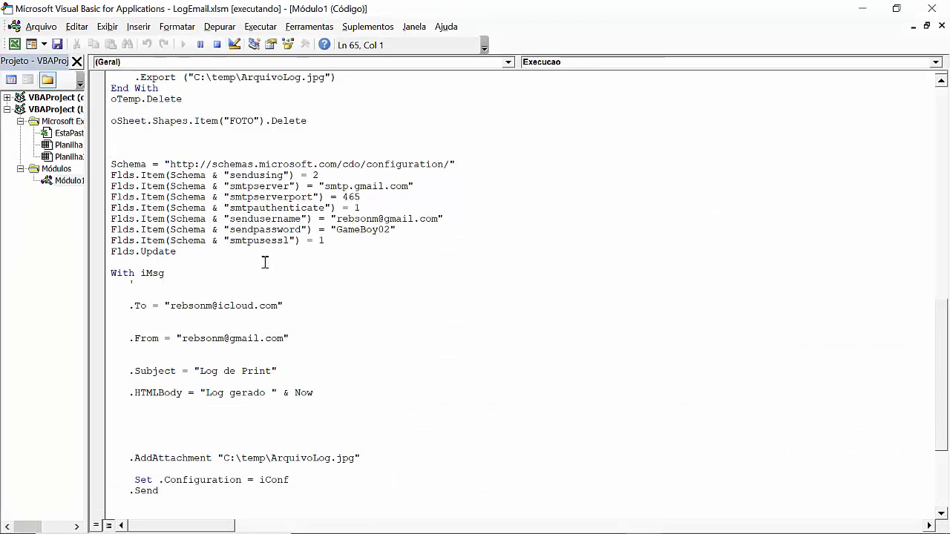
key(ctrl+Break)
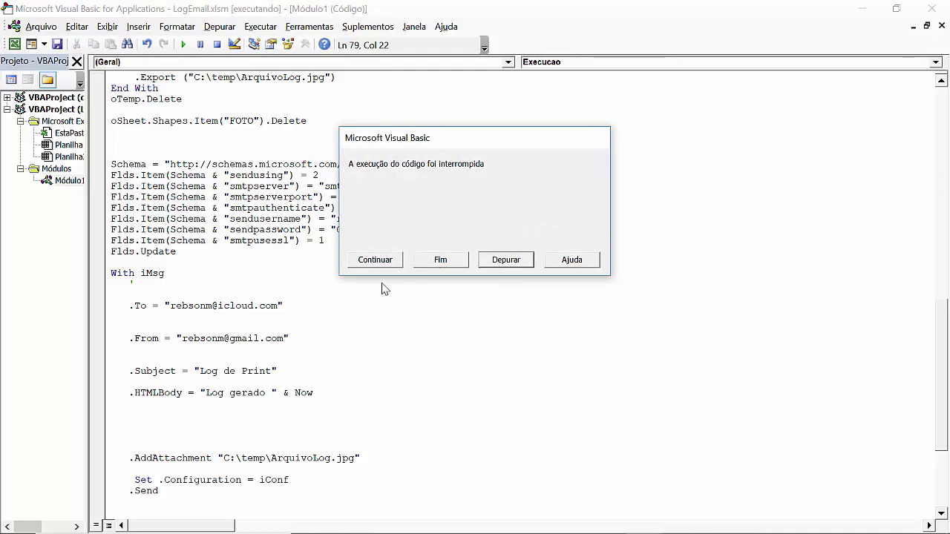
Choose Depurar to enter break mode and move through Execucao to its email lines.
click(507, 267)
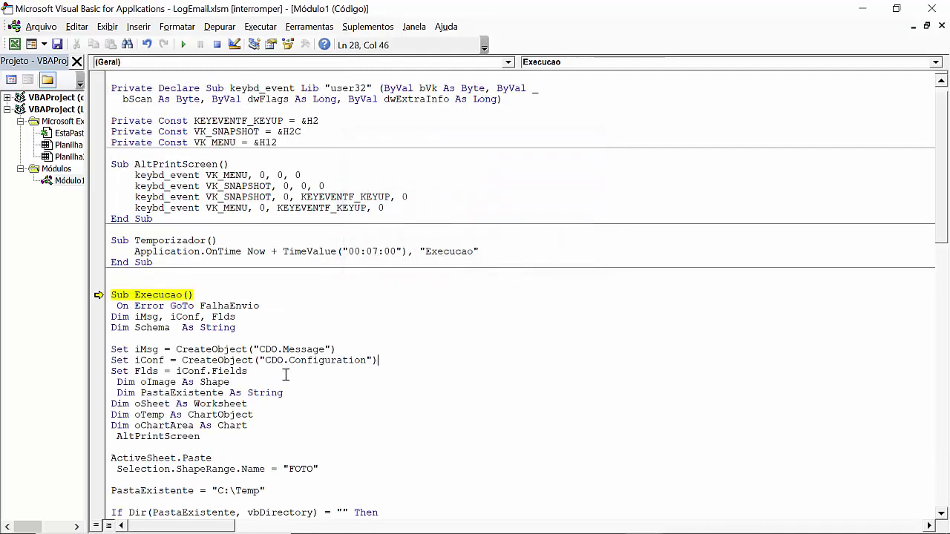
key(Down)
key(Down)
key(Down)
key(Down)
key(Down)
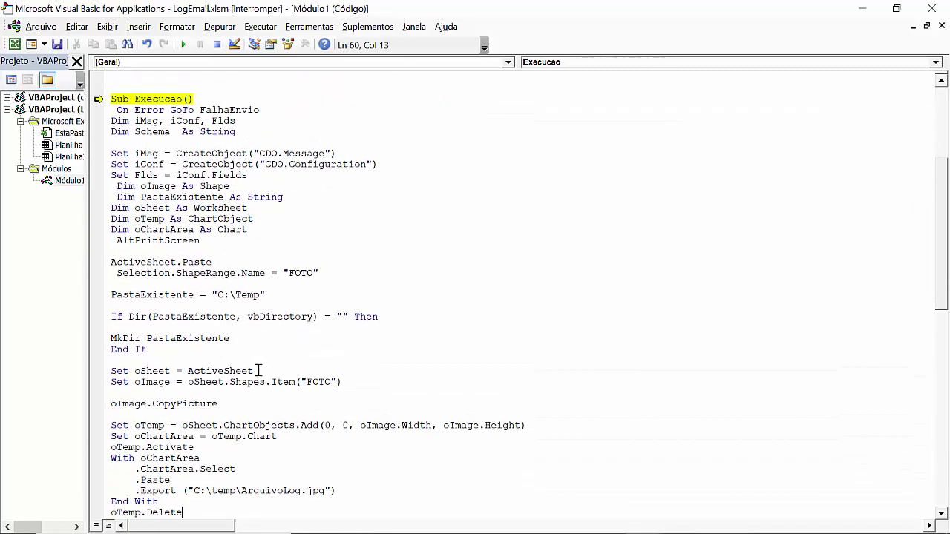
key(Down)
key(Down)
key(Down)
key(Down)
key(Down)
key(Down)
key(Down)
key(Down)
key(Down)
key(Down)
key(Down)
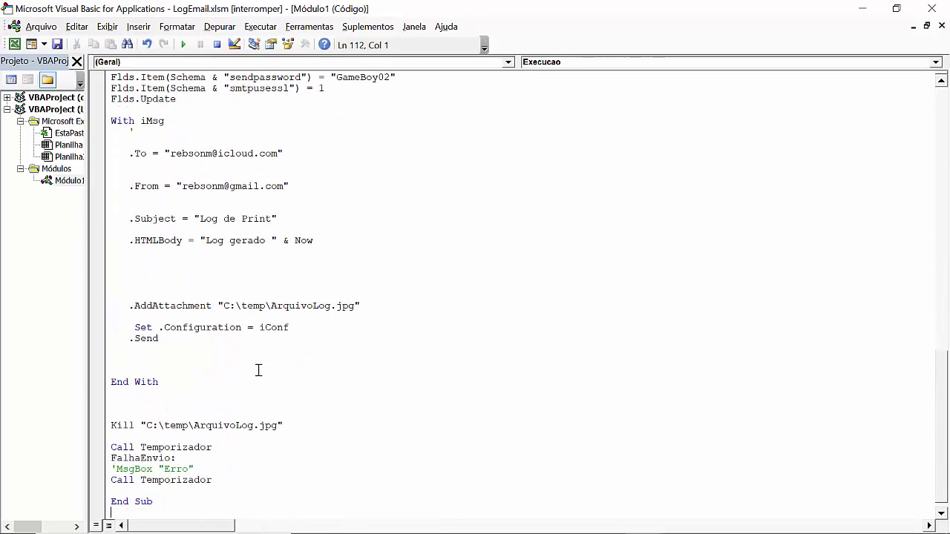
key(Down)
click(224, 229)
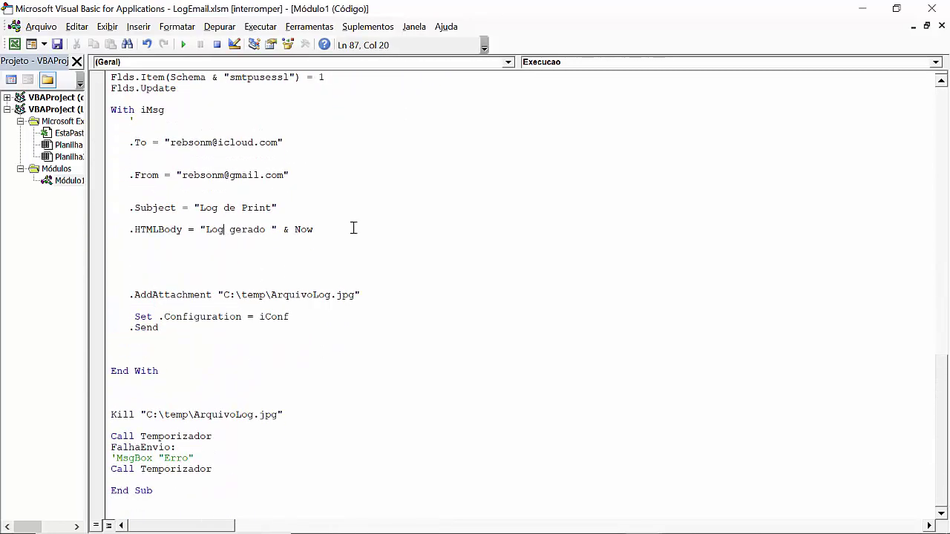
key(Up)
key(Up)
key(Up)
key(Home)
Mark the .To, .From, 'Log de Print' subject, .Send, Kill and Call Temporizador lines.
drag(283, 142, 164, 142)
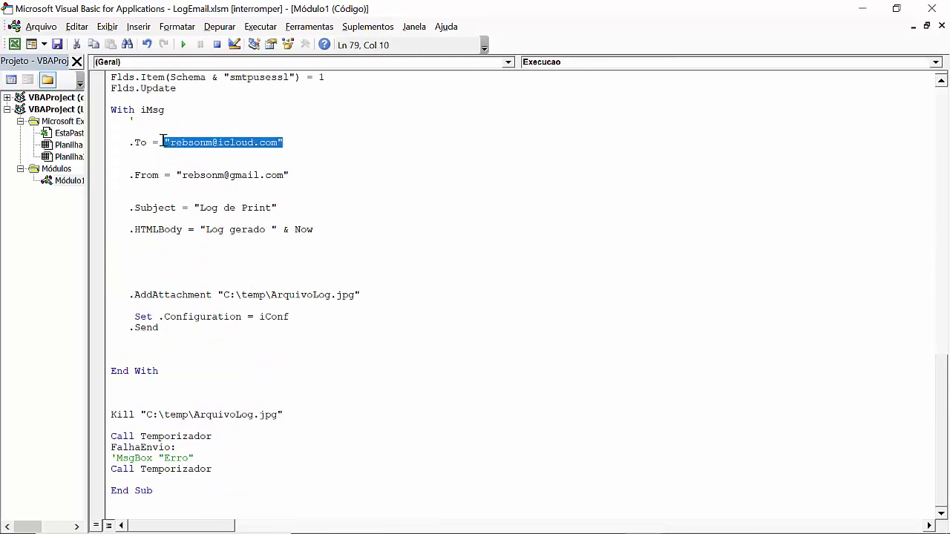
drag(300, 175, 152, 175)
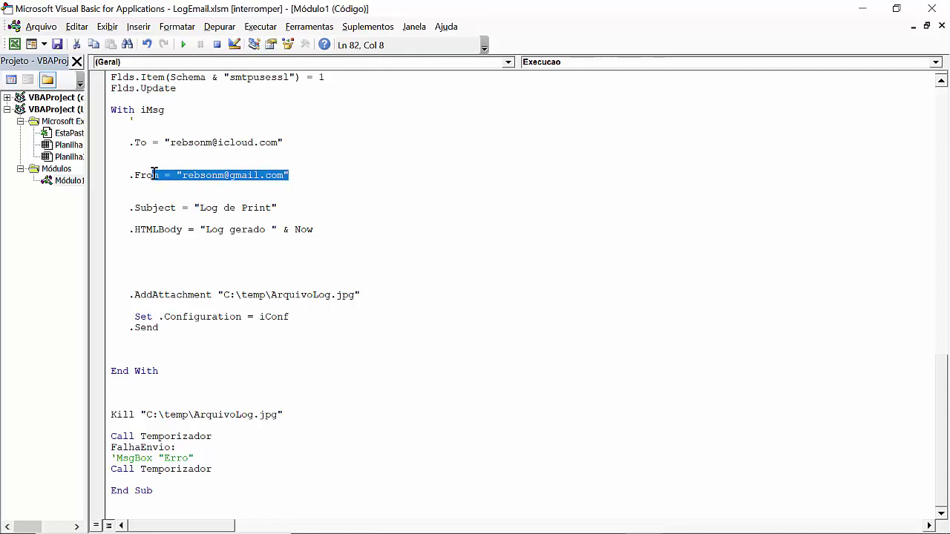
drag(302, 208, 193, 209)
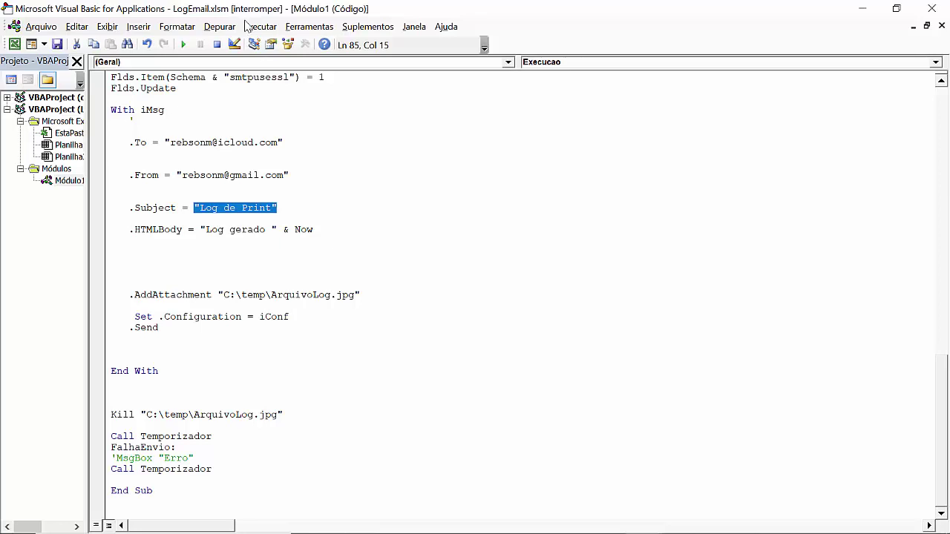
drag(159, 327, 121, 330)
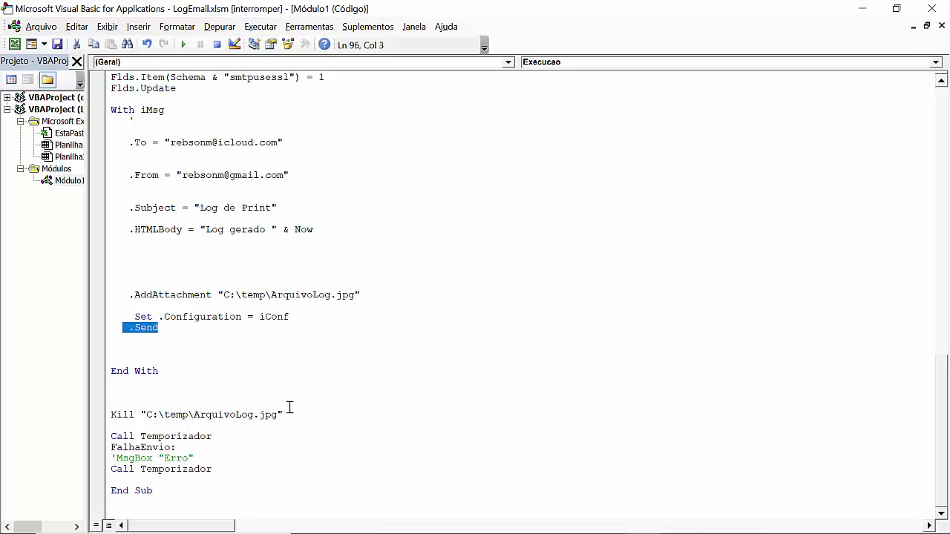
drag(284, 414, 104, 412)
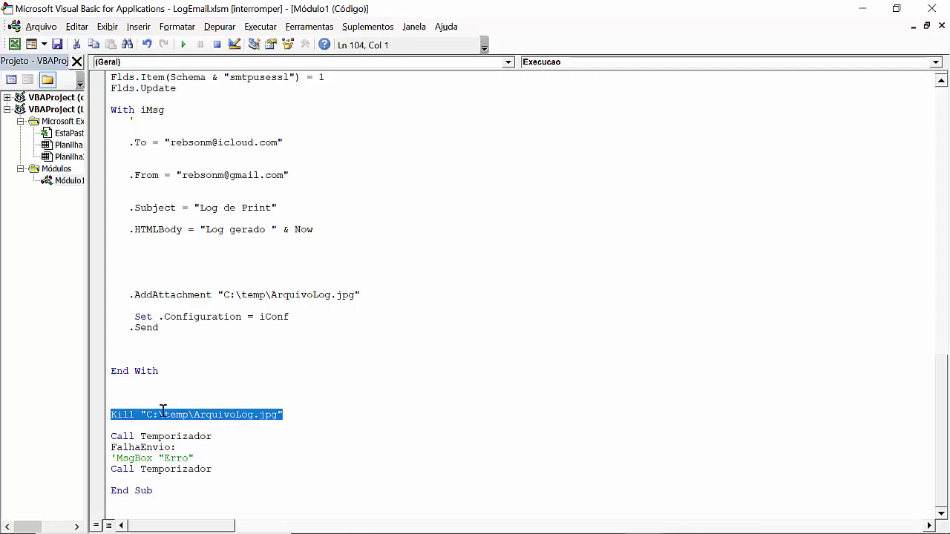
drag(213, 469, 106, 469)
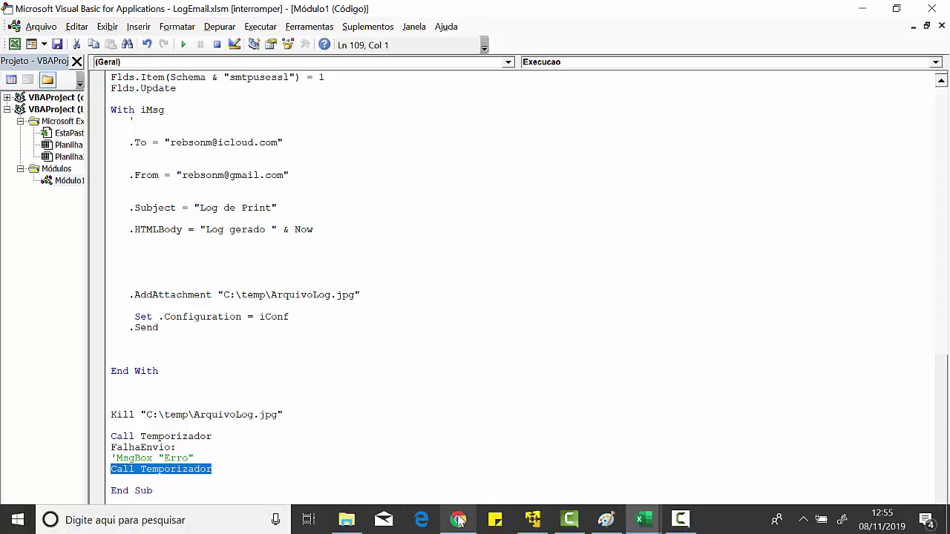
In Chrome's iCloud Mail, open the 13:41 Log de Print email and refresh the inbox.
click(458, 519)
click(421, 13)
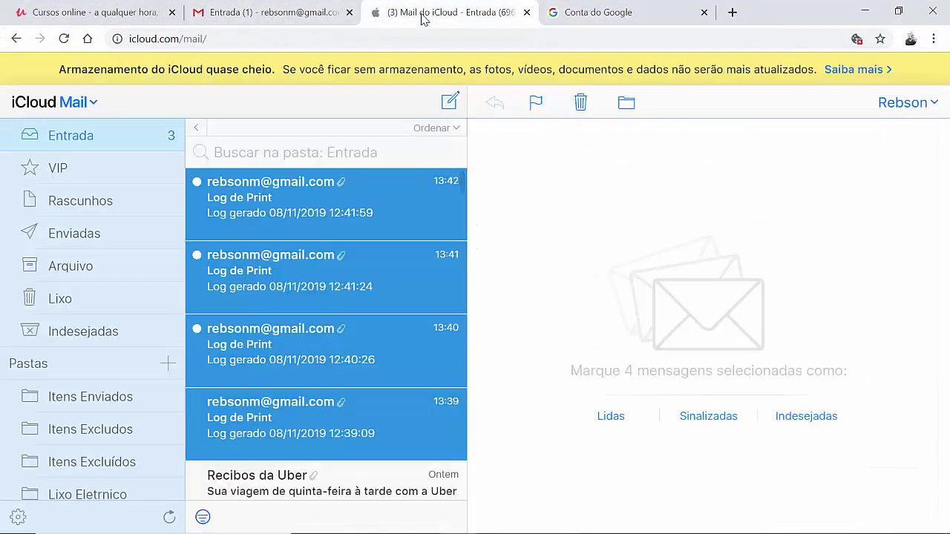
click(326, 274)
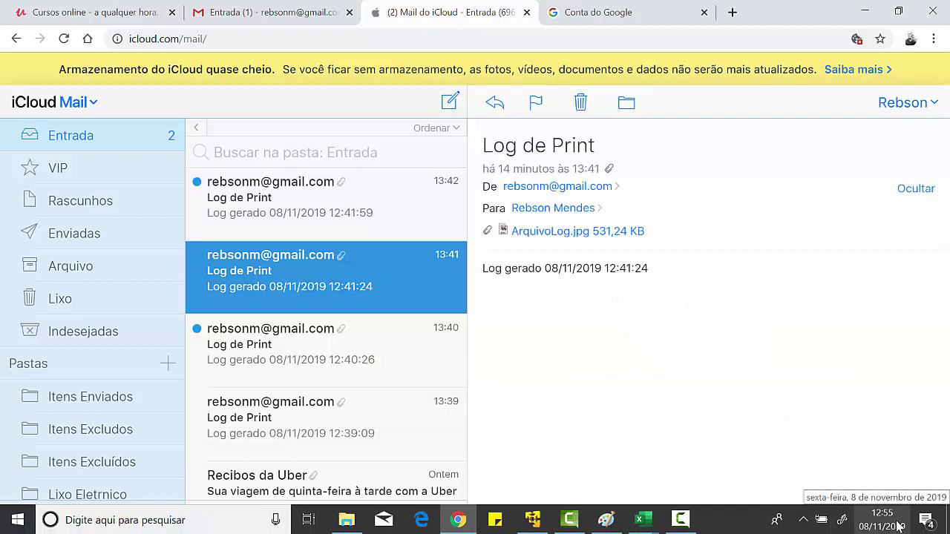
click(93, 101)
click(58, 165)
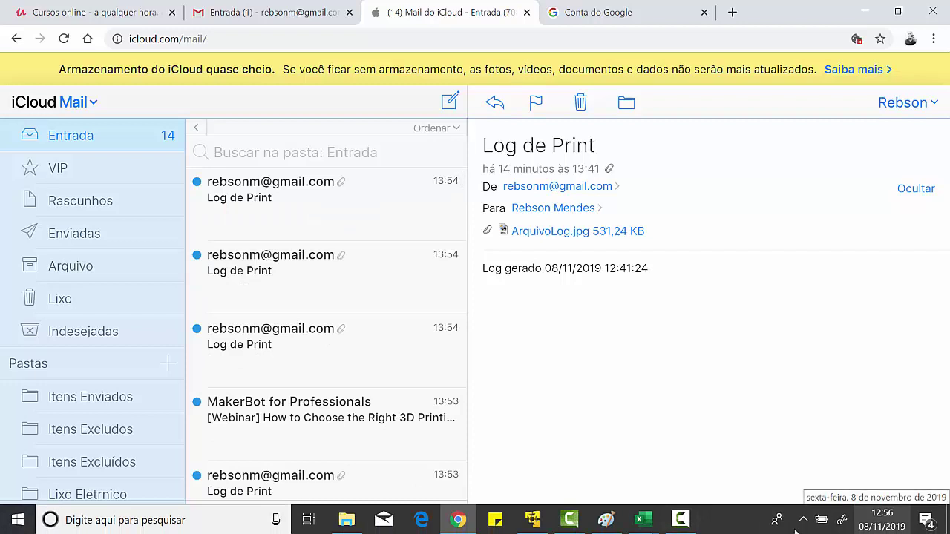
Open the newest Log de Print emails through 13:53 to view each ArquivoLog.jpg attachment.
click(290, 209)
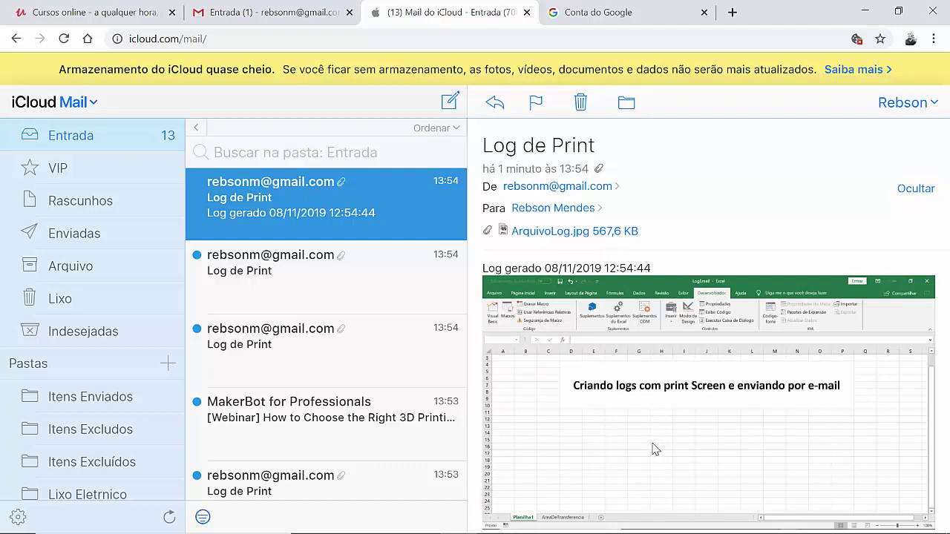
click(292, 285)
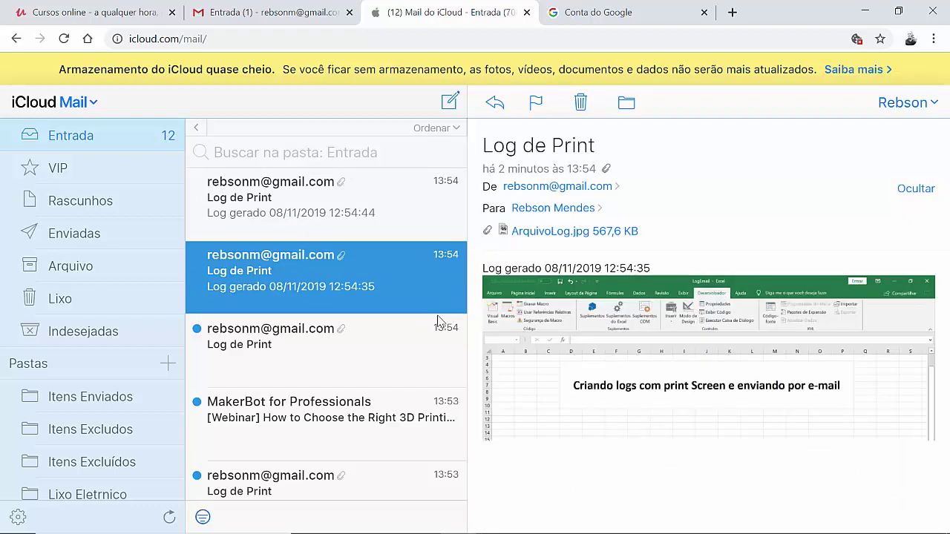
click(262, 358)
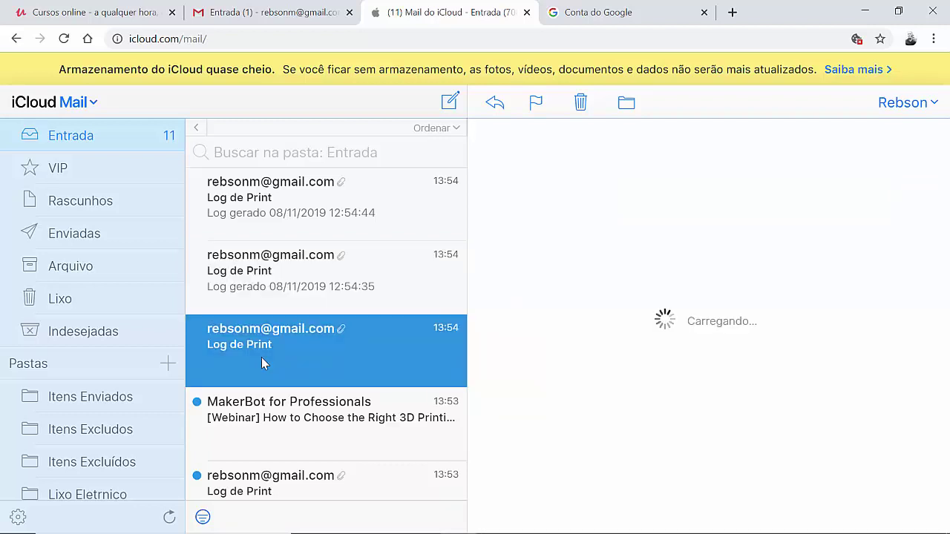
click(321, 480)
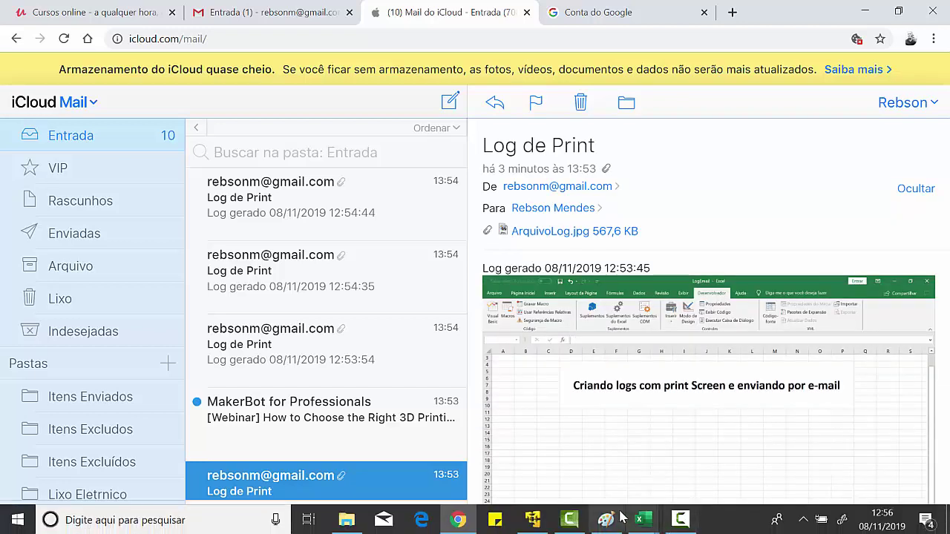
click(643, 519)
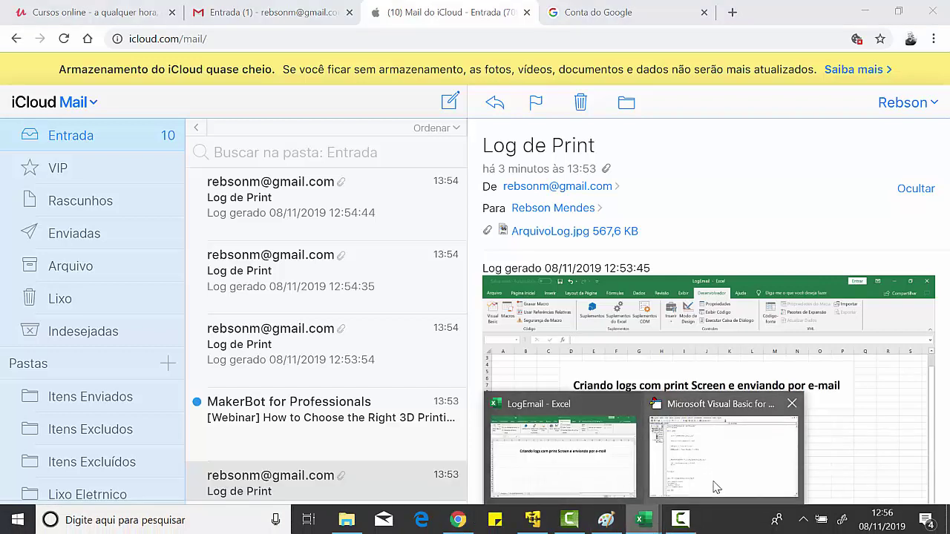
Return to the VBA editor and show the EstaPastaDeTrabalho code with Workbook_Open calling Temporizador.
click(723, 449)
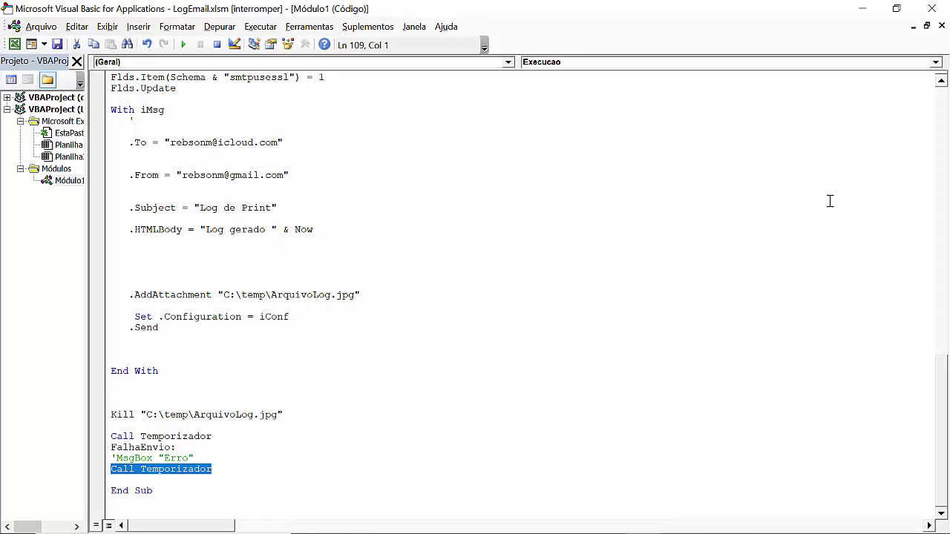
click(913, 27)
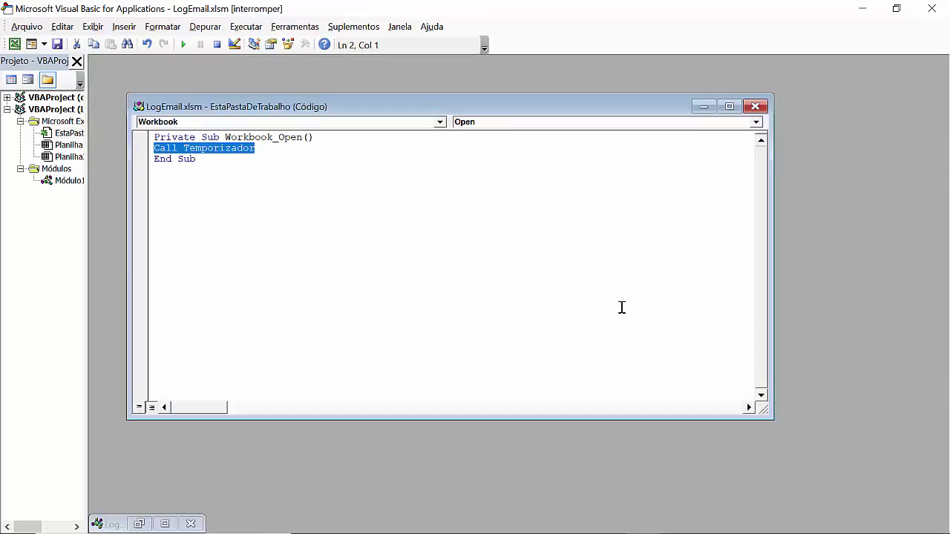